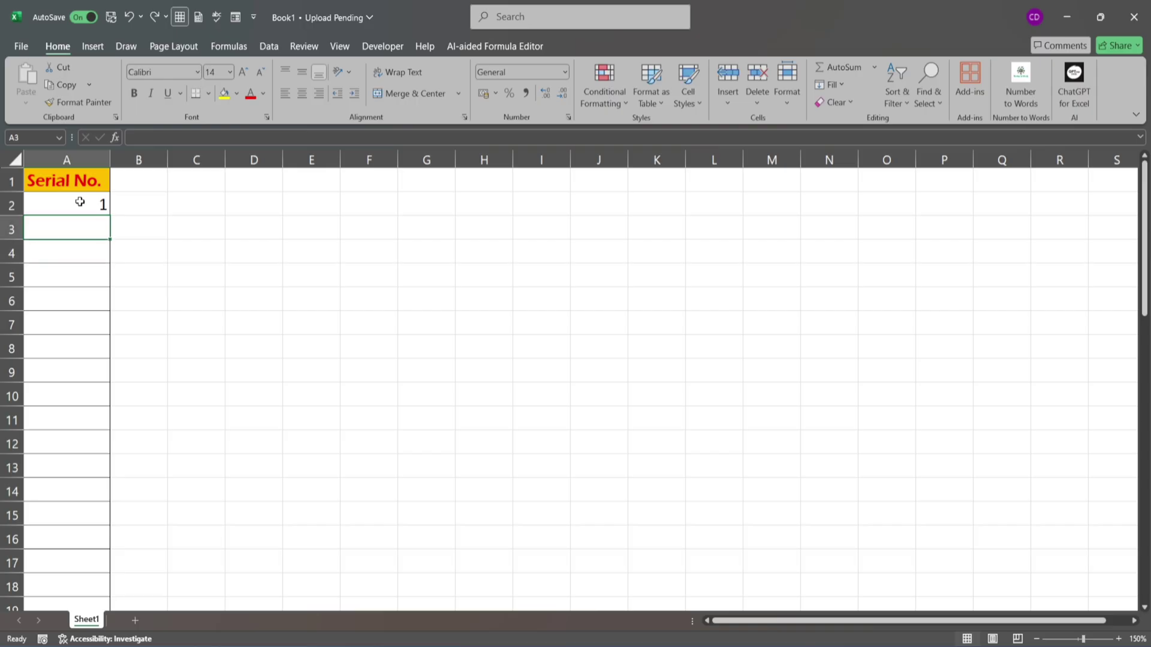
Undo the last entry, and enter 1 in cell A2 and 2 in cell A3.
key(ctrl+z)
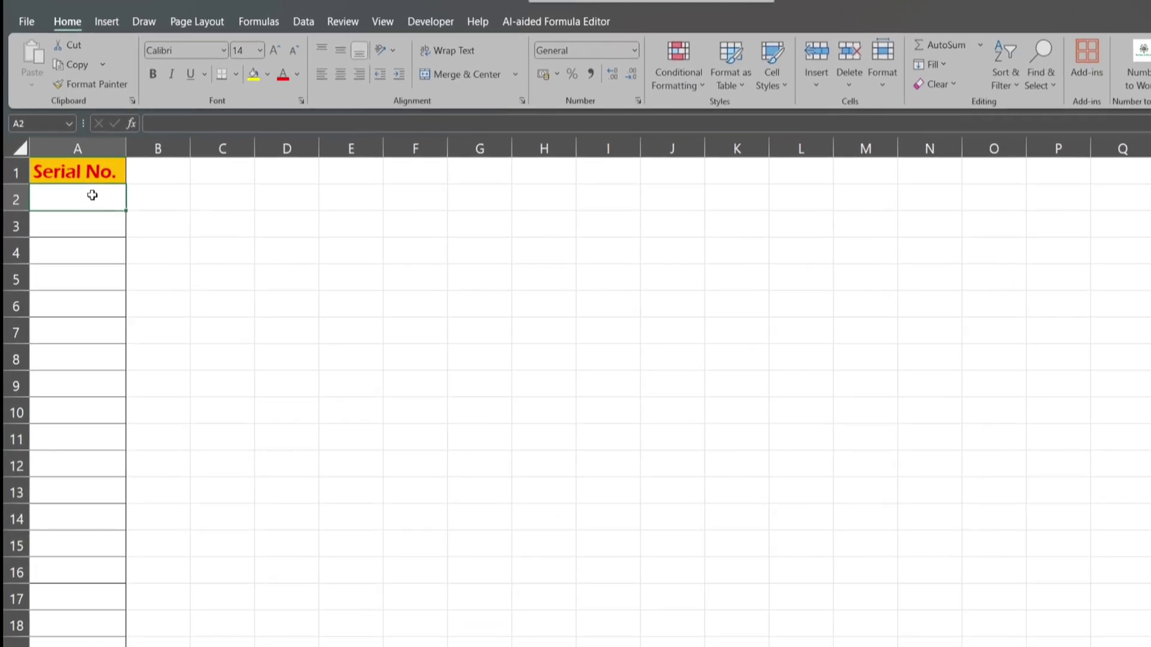
text(1)
key(Return)
text(2)
key(Return)
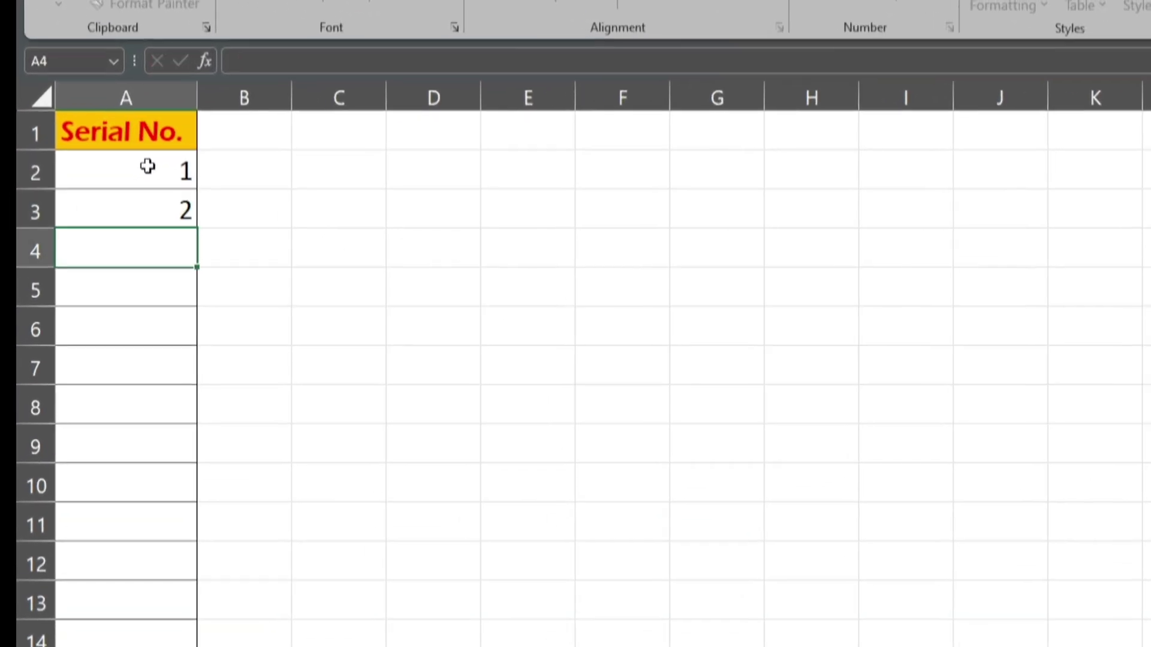
Autofill the series from A2:A3 down column A to row 26.
drag(133, 174, 165, 205)
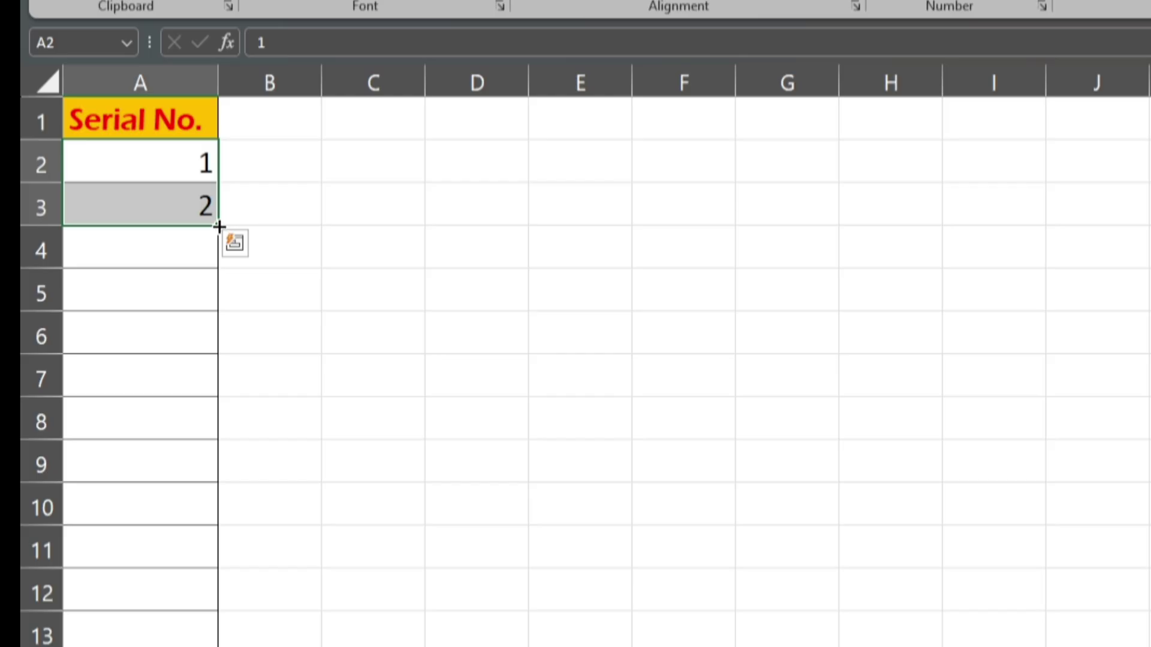
drag(219, 227, 227, 616)
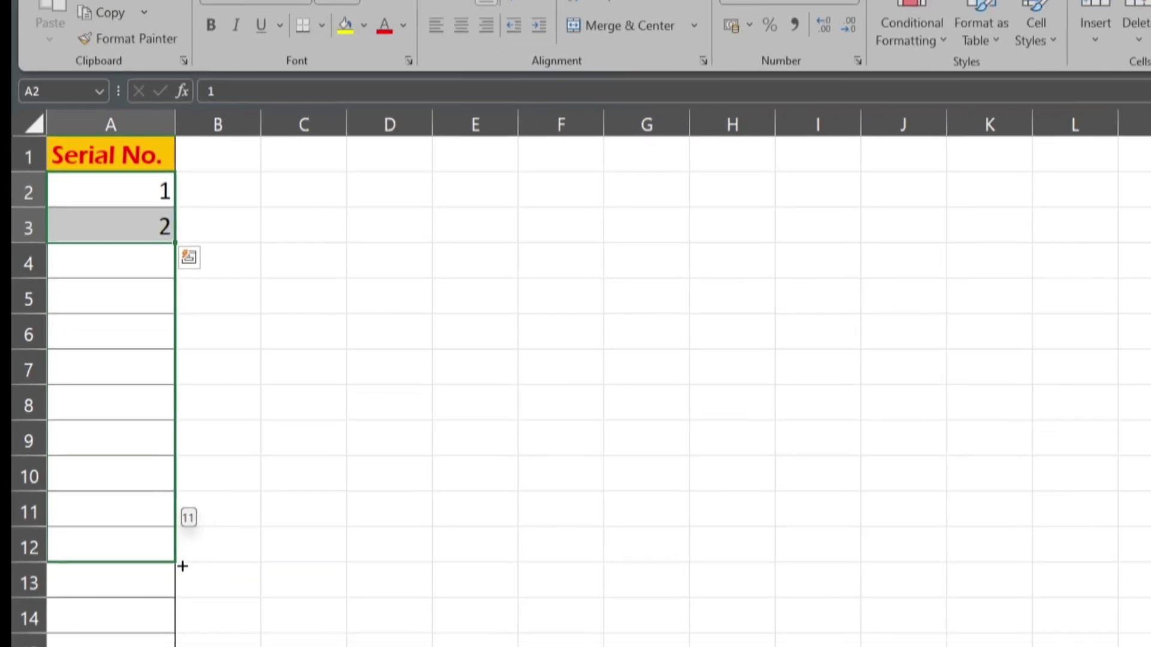
drag(183, 566, 173, 608)
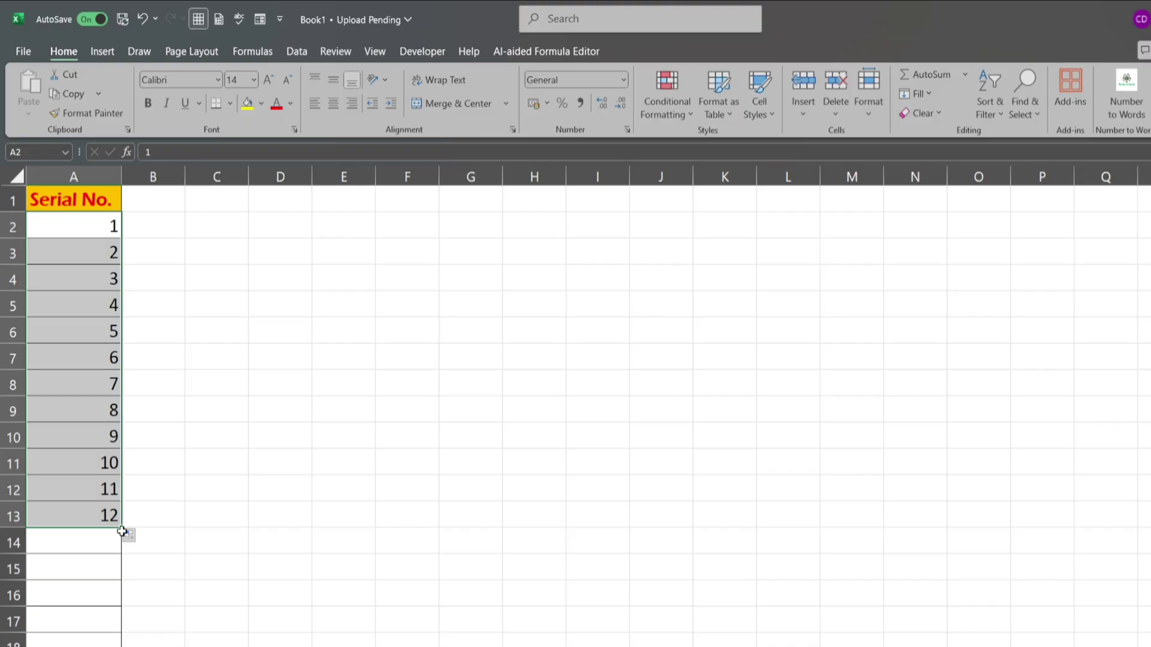
drag(120, 535, 110, 235)
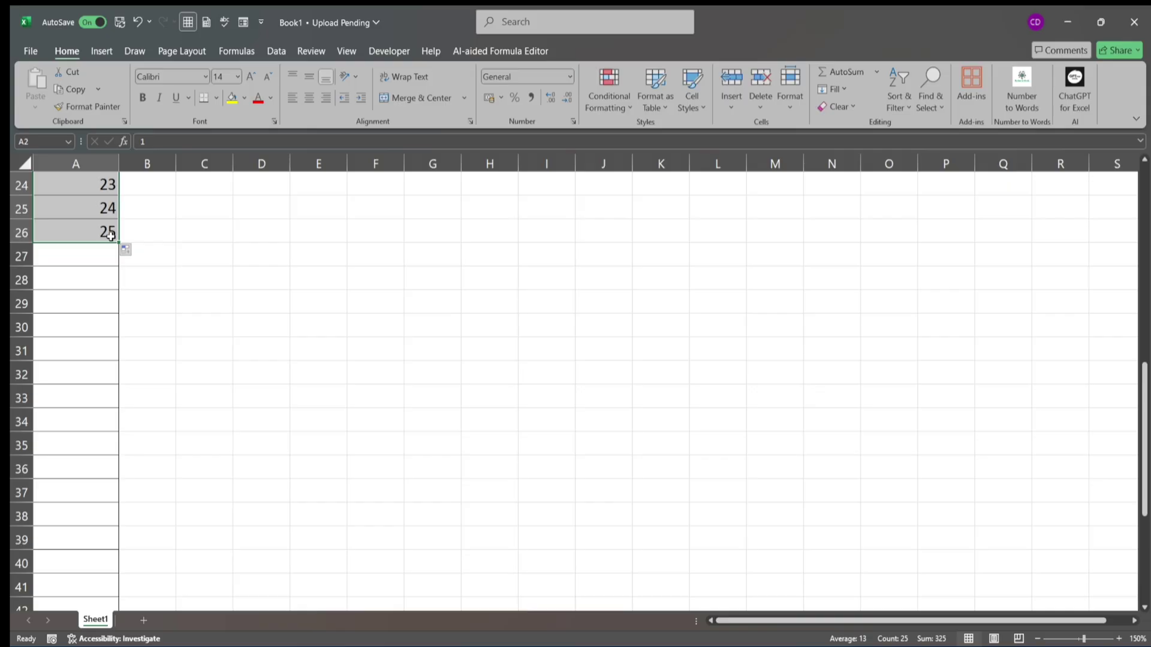
Clear the filled serial numbers from A2:A26 and select cell A2.
scroll(110, 235, up, 8)
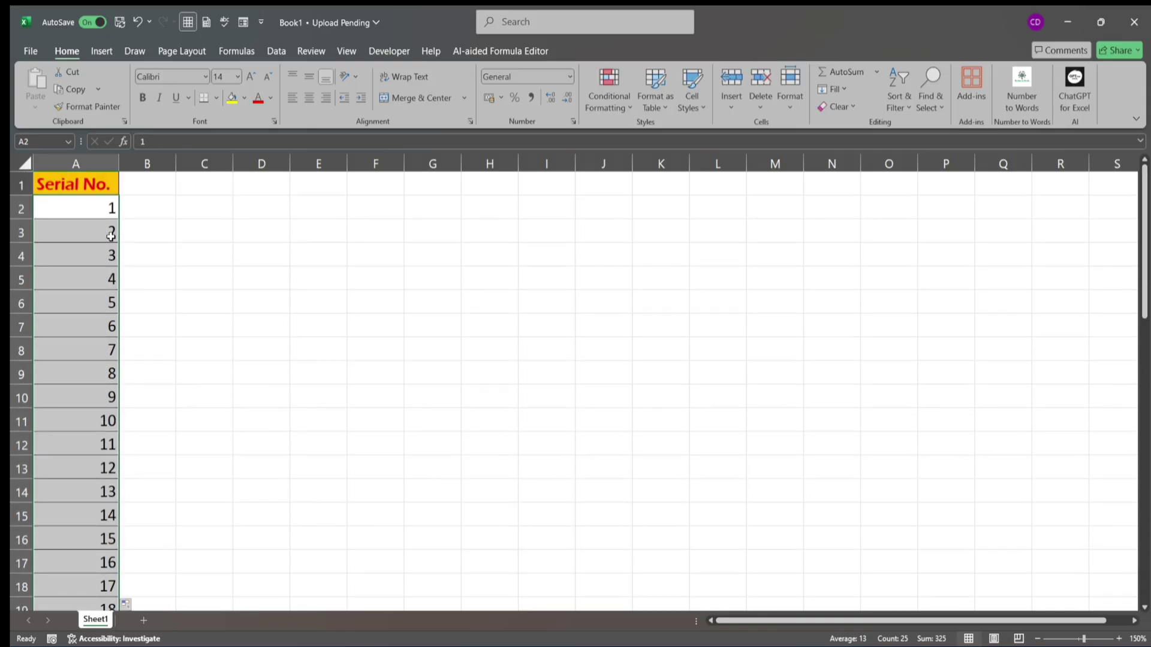
key(Delete)
click(94, 214)
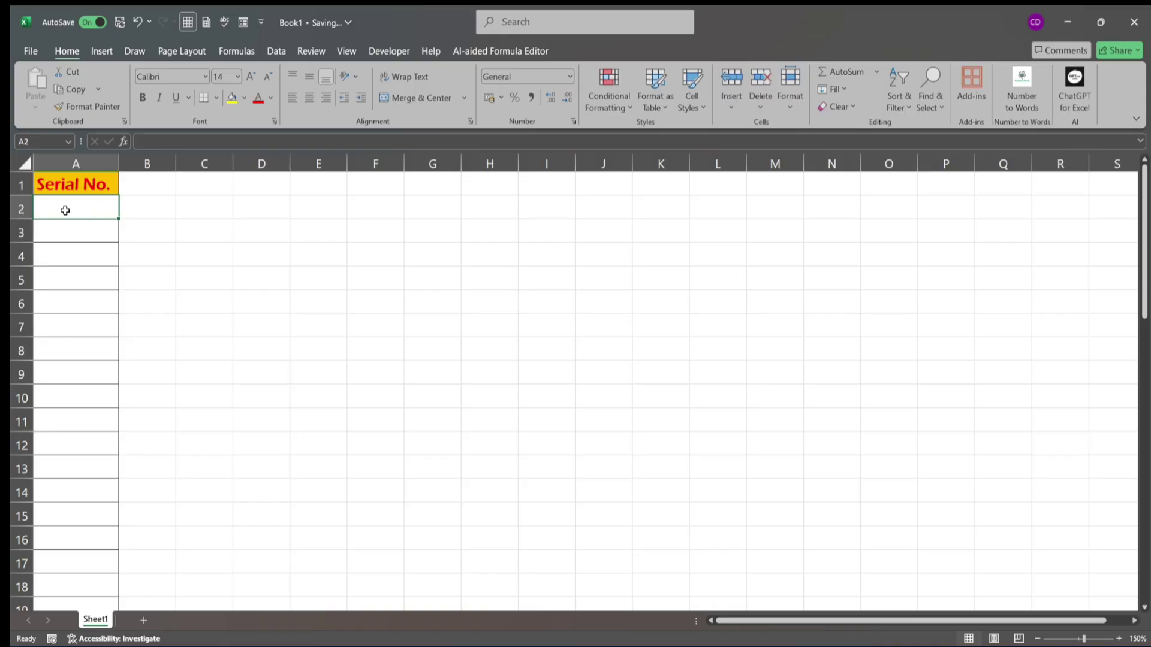
Enter the formula =SEQUENCE(1000) in cell A2 to generate 1000 serial numbers down the column.
text(=)
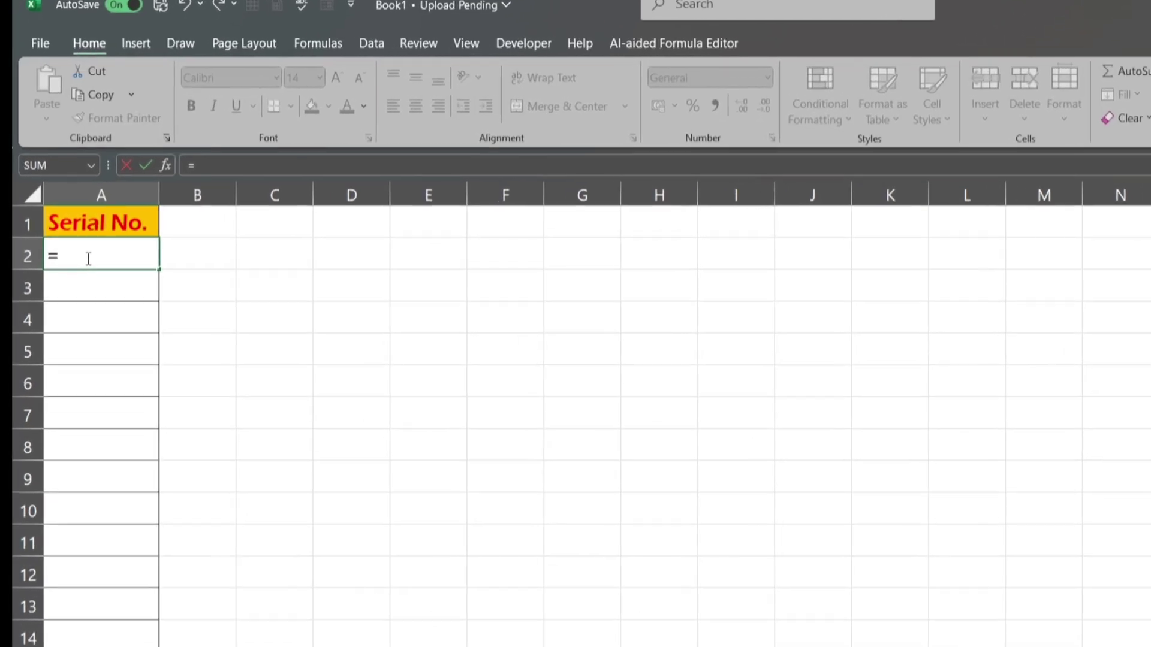
text(seq)
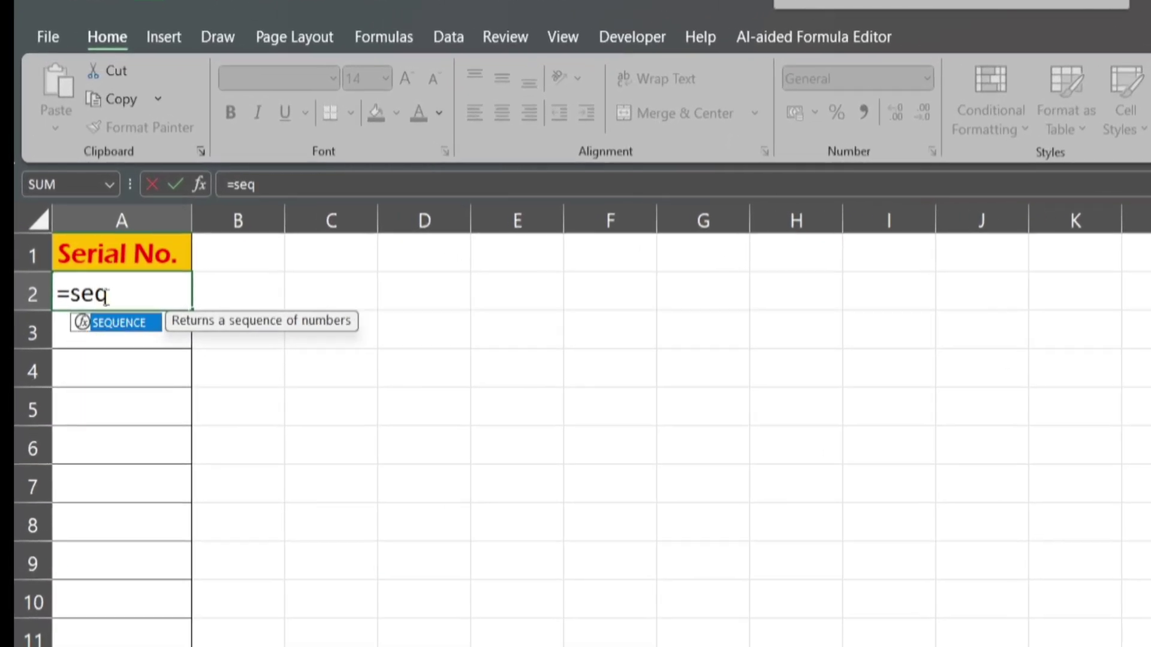
key(Tab)
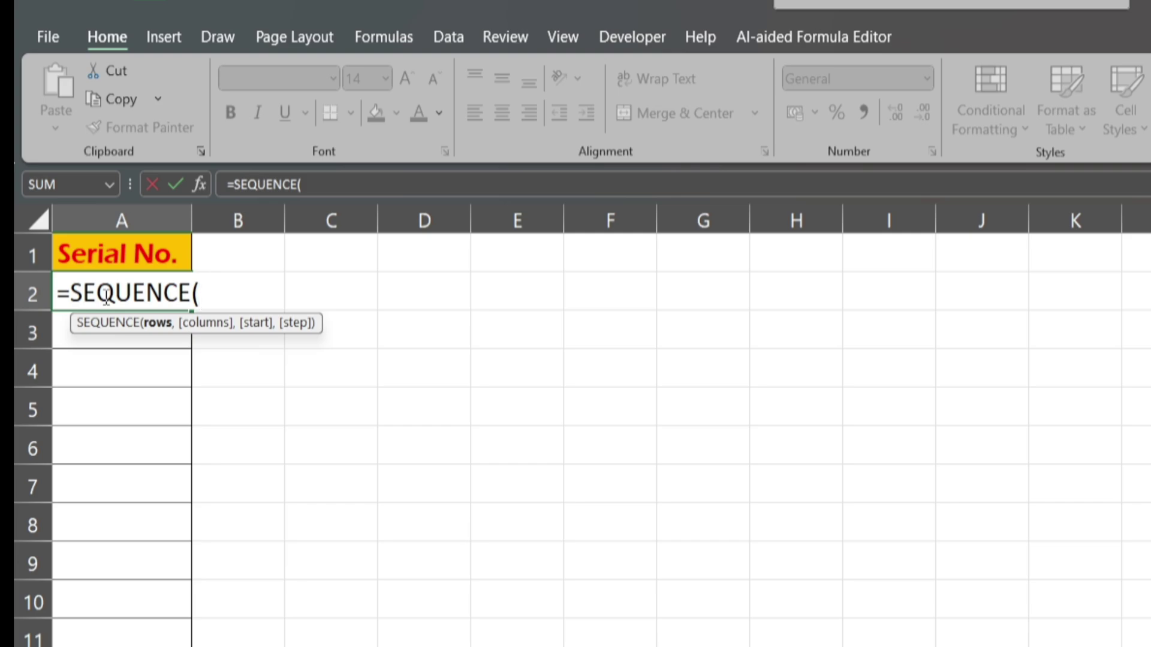
text(1000)
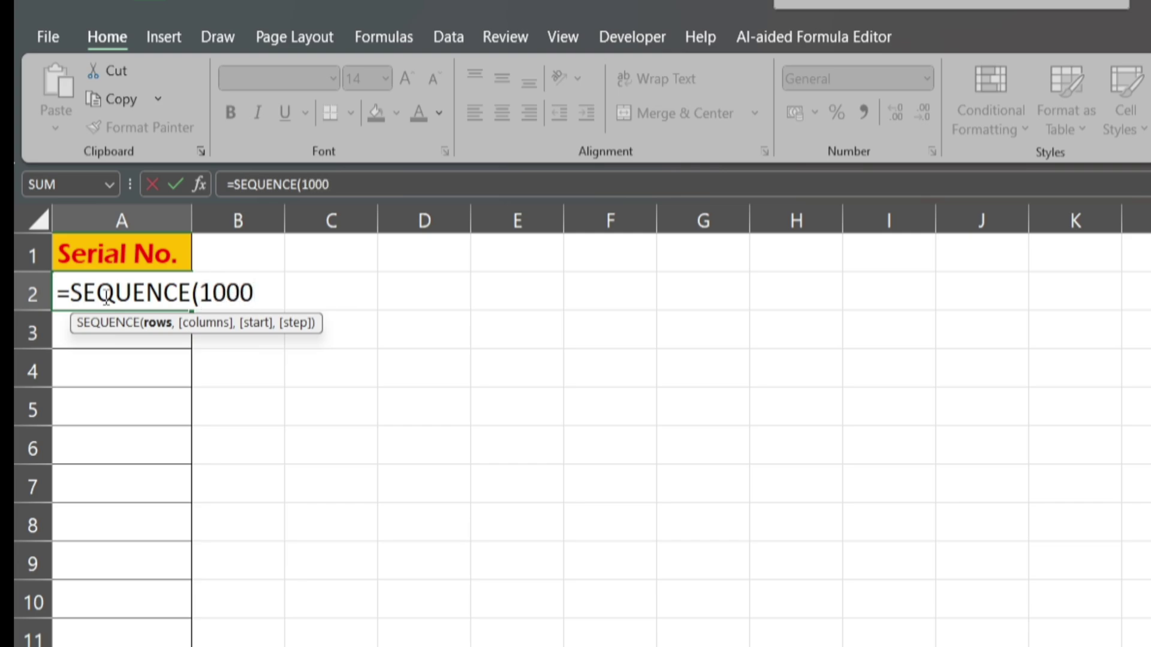
text())
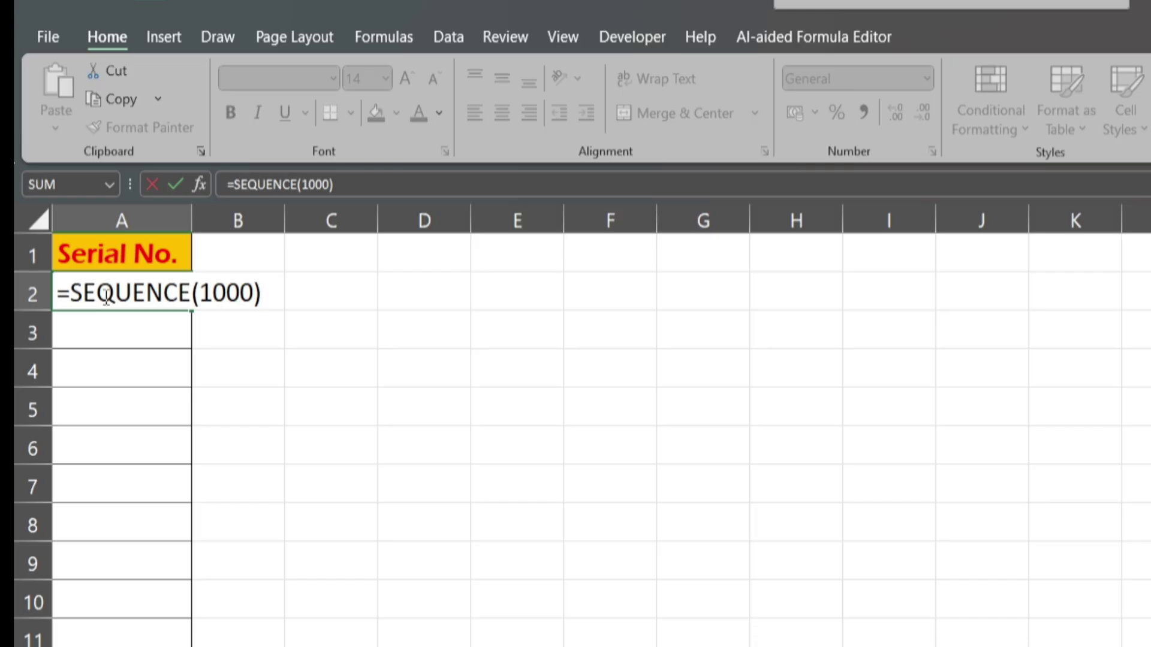
key(Return)
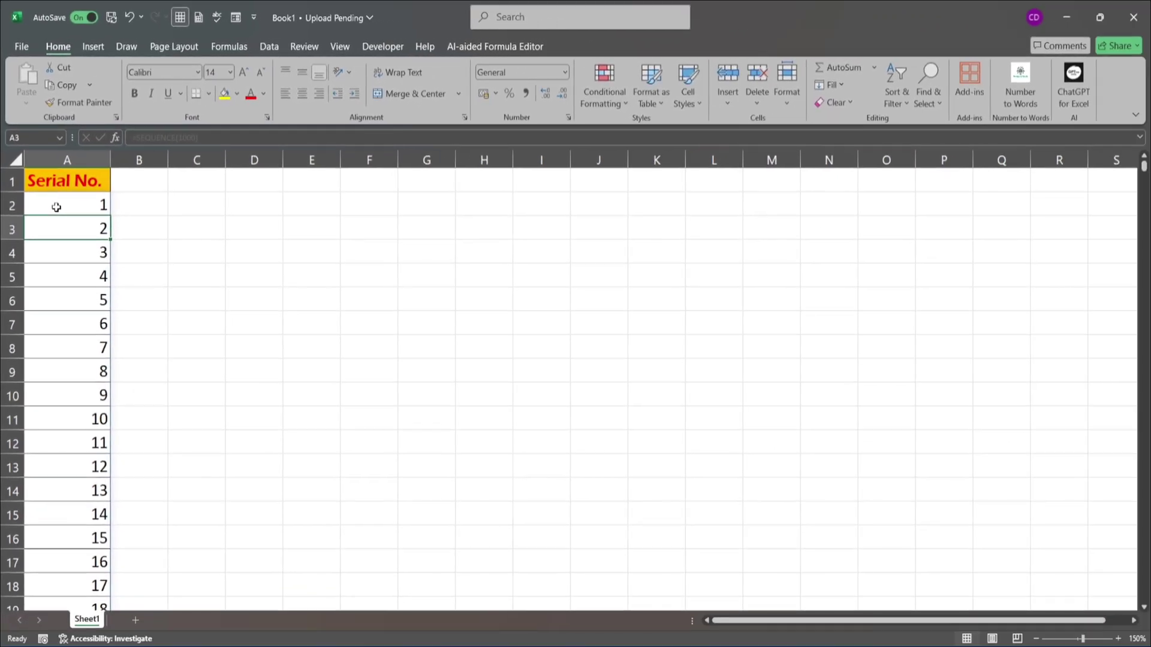
Examine the generated serial numbers by moving down column A.
click(102, 282)
scroll(94, 316, down, 4)
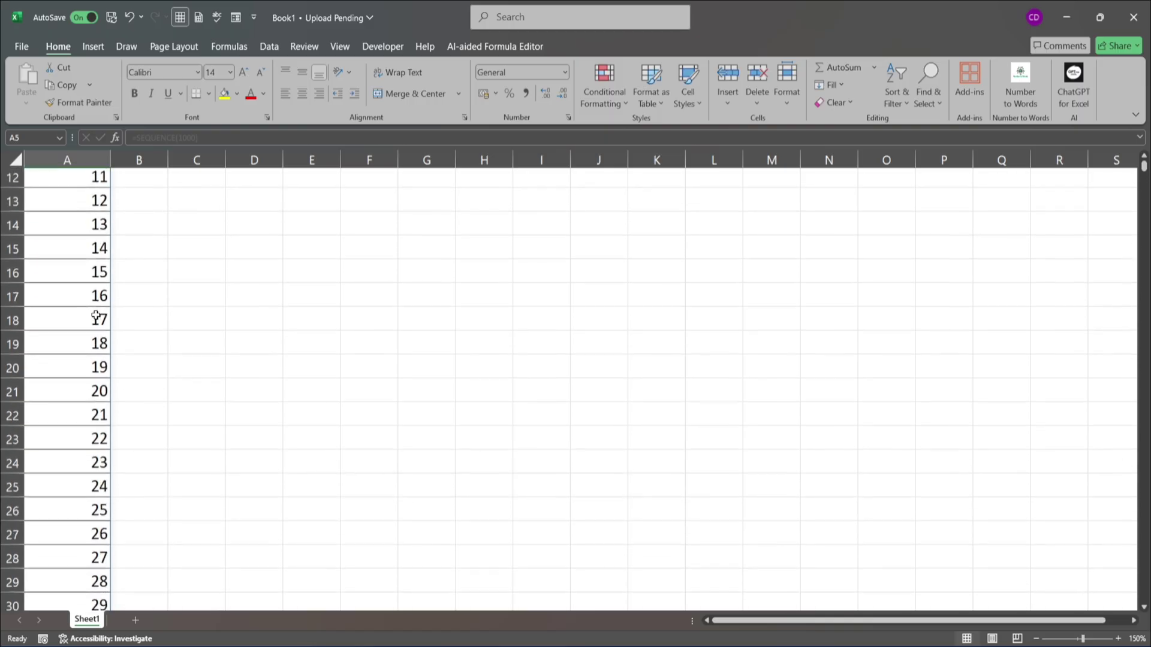
scroll(96, 317, down, 2)
click(96, 317)
key(Down)
key(Down)
key(Down)
key(Down)
key(Down)
key(Down)
key(Down)
key(Down)
key(Down)
key(Down)
key(Down)
key(Down)
key(Down)
key(Down)
key(Down)
key(Down)
key(Down)
key(Down)
key(Down)
key(Down)
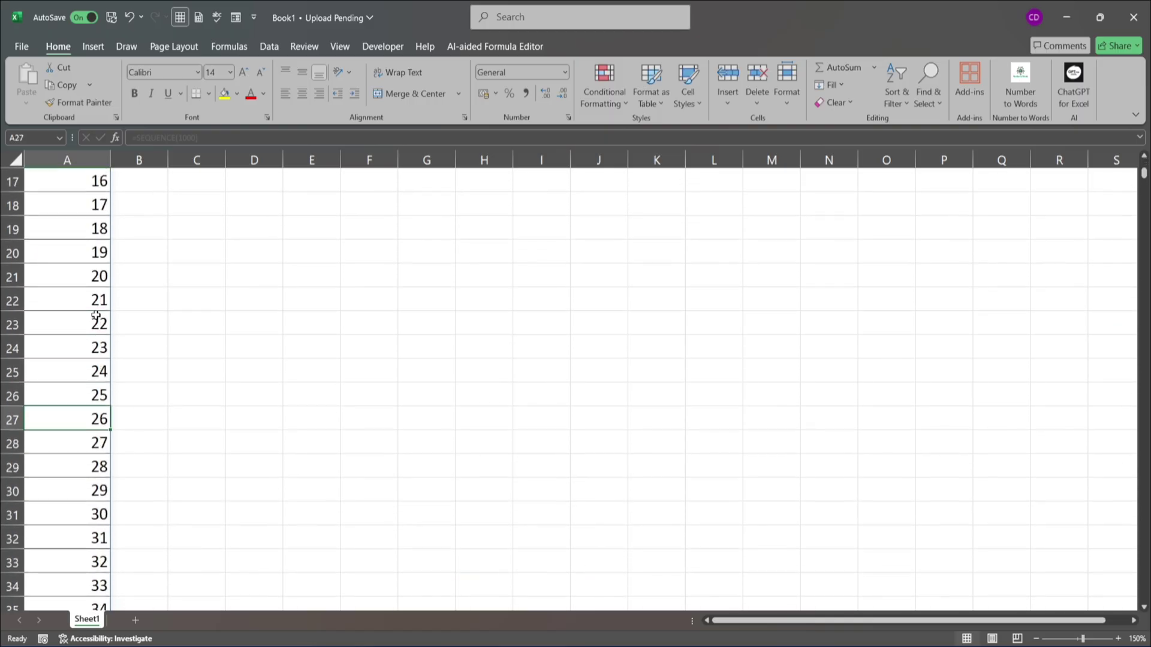
key(Down)
key(Down)
key(Down)
key(Down)
key(Down)
key(Down)
key(Down)
key(Down)
key(Down)
key(Down)
key(Down)
key(Down)
key(Down)
key(Down)
key(Down)
key(Down)
key(Down)
key(Down)
key(Down)
key(Down)
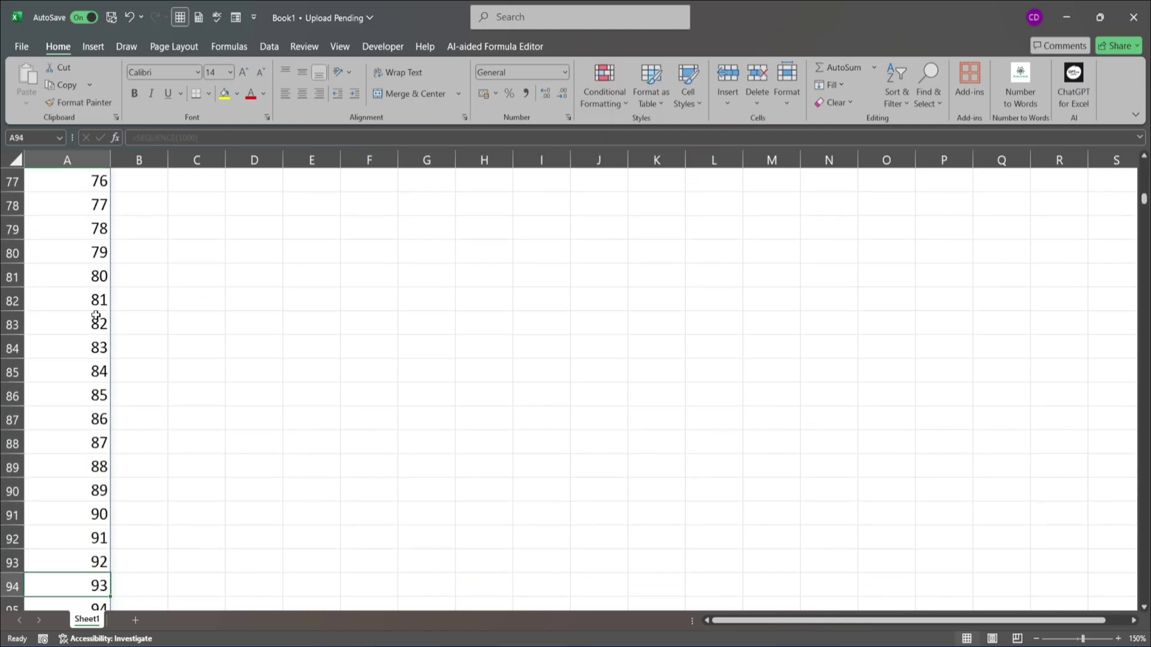
key(Down)
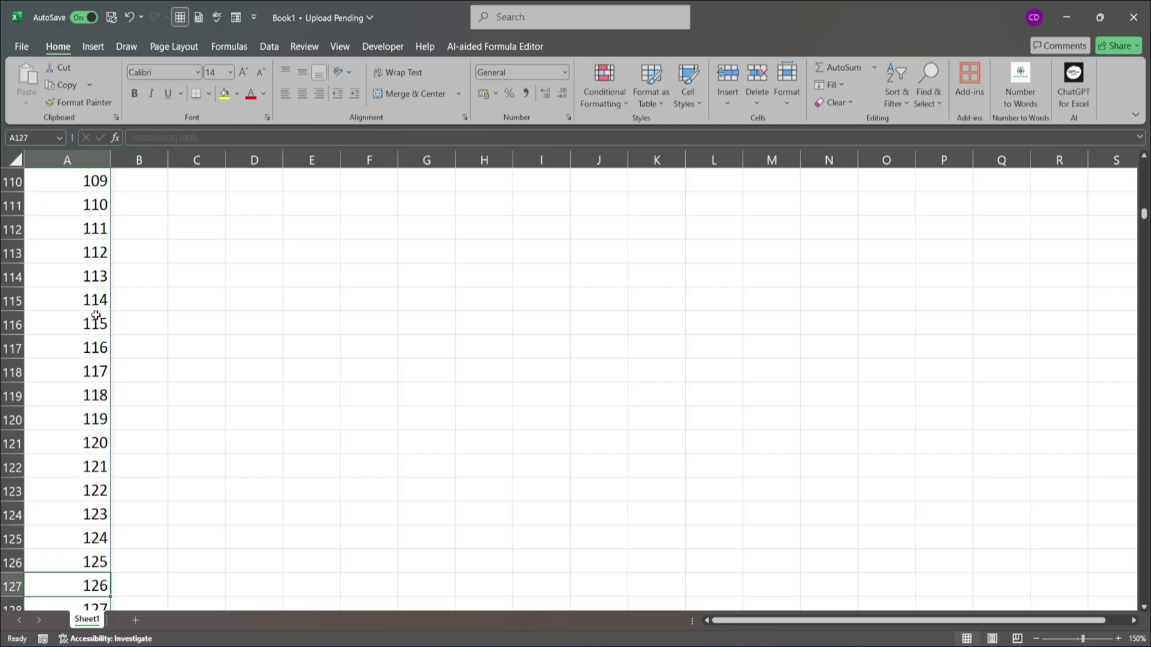
key(Up)
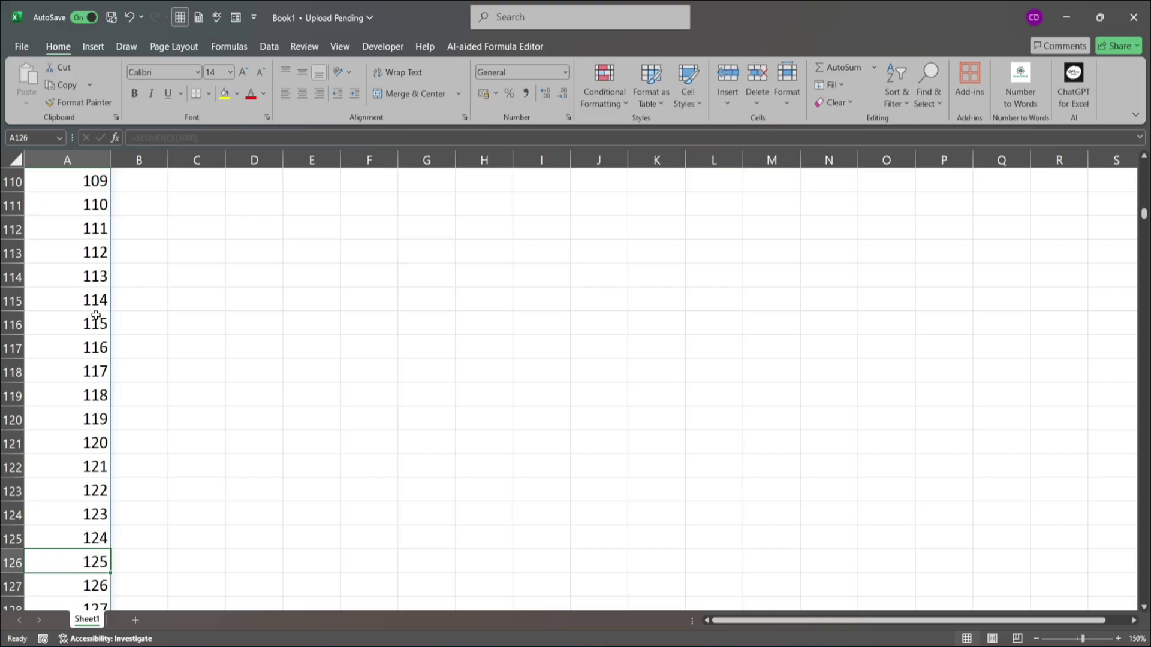
key(Down)
key(Down)
key(Down)
key(Down)
key(Down)
key(Down)
key(Down)
key(Down)
key(Down)
key(Down)
key(Down)
key(Down)
key(Down)
key(Down)
key(Down)
key(Down)
key(Down)
key(Down)
key(Down)
key(Down)
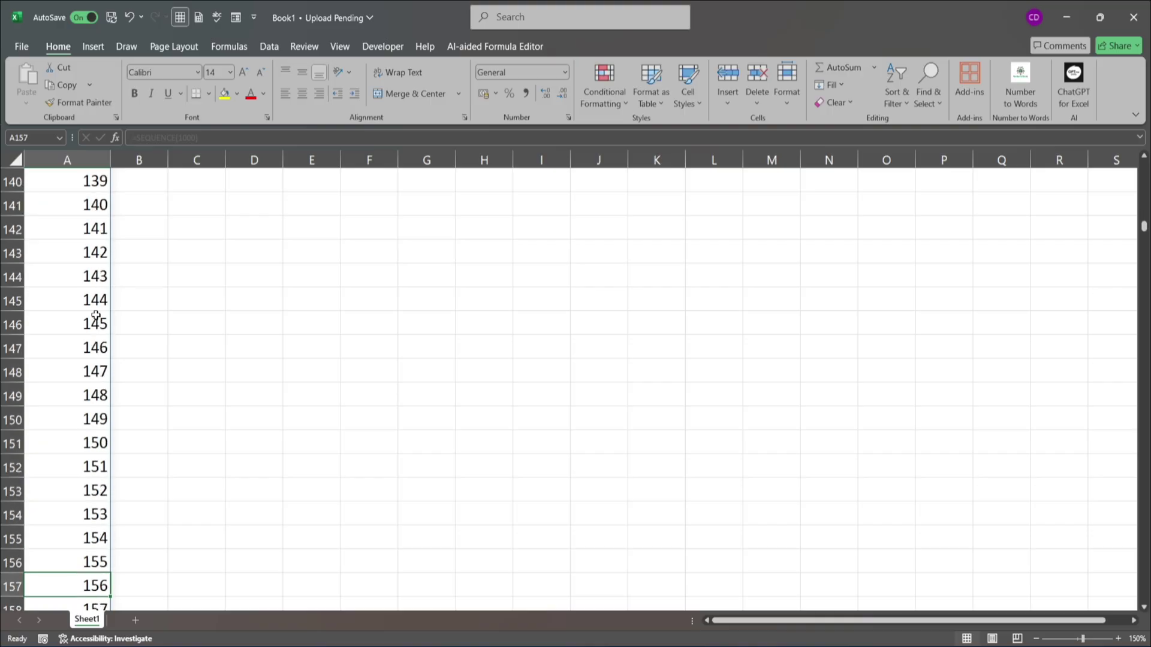
key(Down)
key(Down)
key(Down)
key(Down)
key(Down)
key(Down)
key(Down)
key(Down)
key(Down)
key(Down)
key(Down)
key(Down)
key(Down)
key(Down)
key(Down)
key(Down)
key(Down)
key(Down)
key(Down)
key(Down)
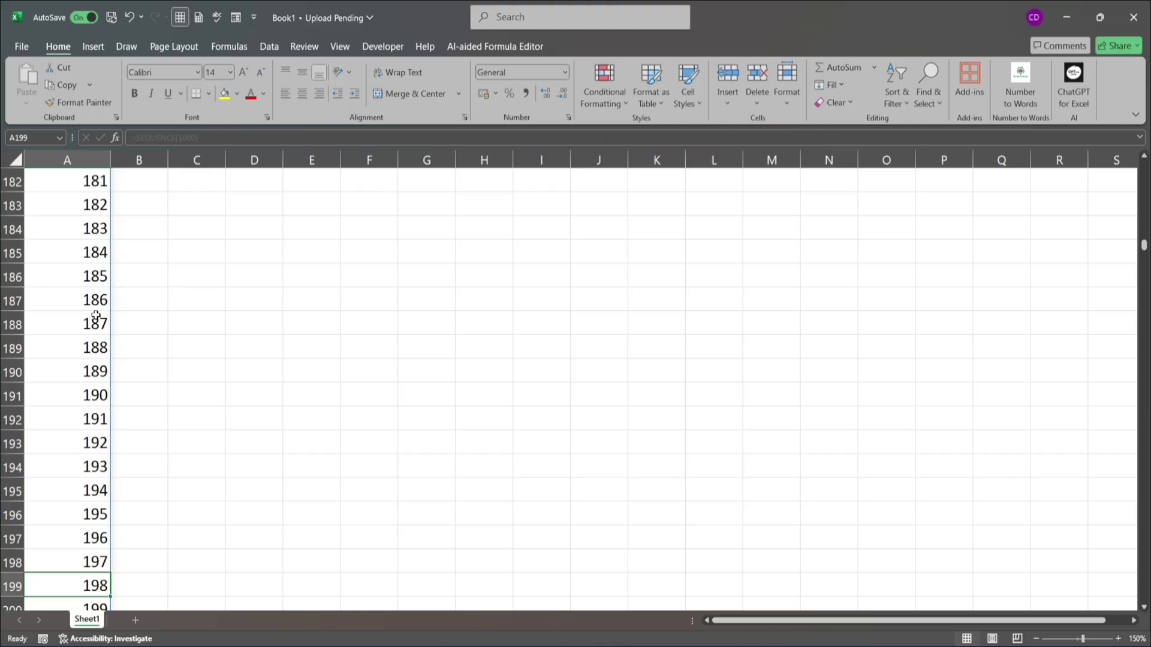
key(Down)
key(Down)
key(Down)
key(Down)
key(Down)
key(Down)
key(Down)
key(Down)
key(Down)
key(Down)
key(Down)
key(Down)
key(Down)
key(Down)
key(Down)
key(Down)
key(Down)
key(Down)
key(Down)
key(Down)
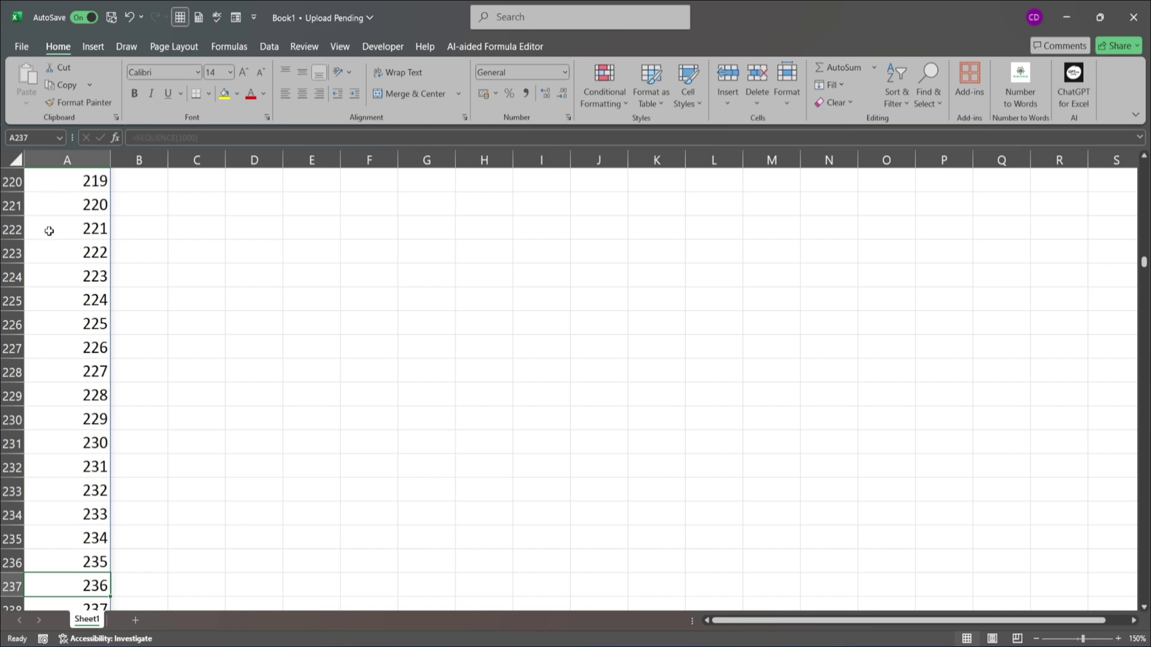
Jump to the last serial number in column A, and return to the formula cell A2 under the header.
click(64, 257)
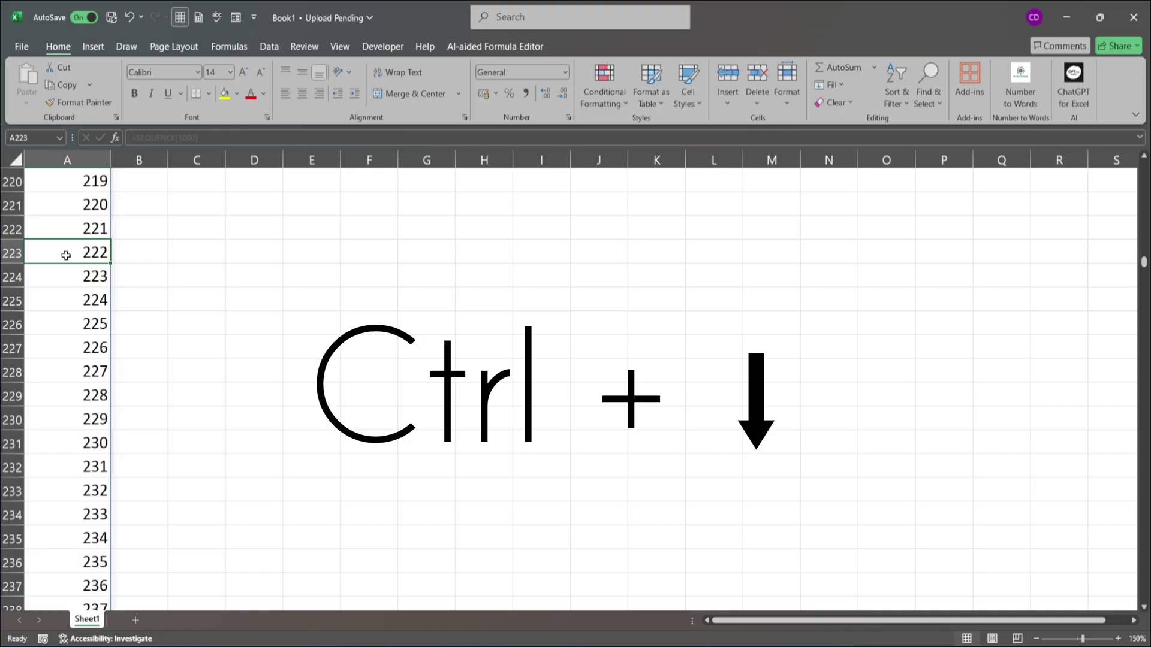
key(ctrl+Down)
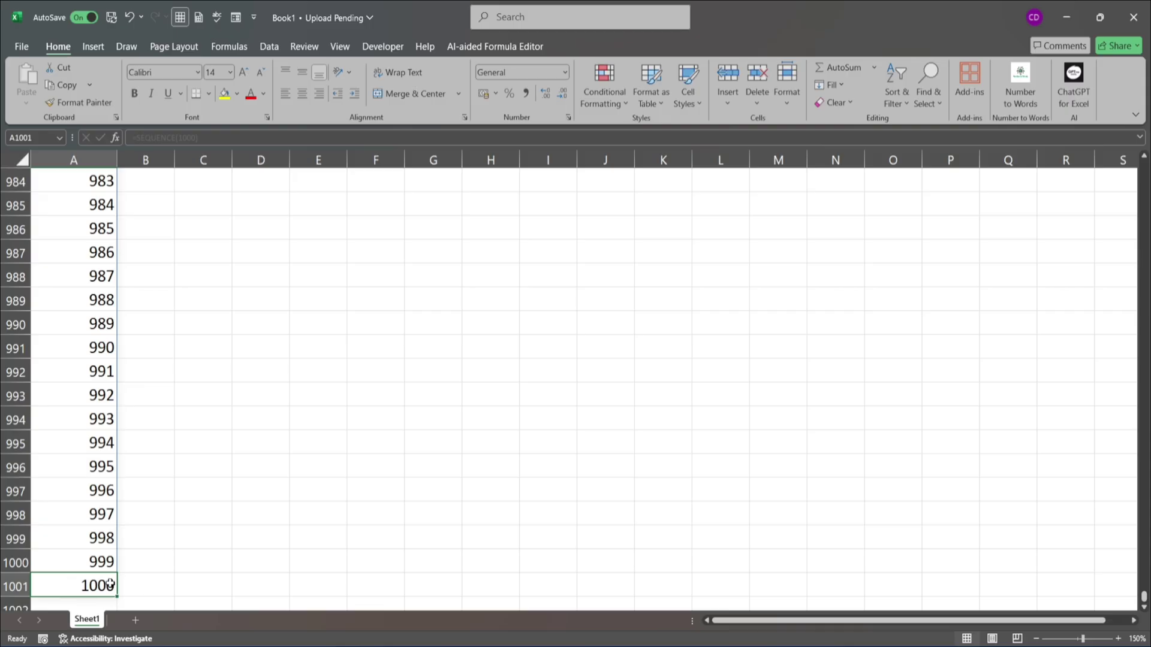
scroll(106, 578, down, 2)
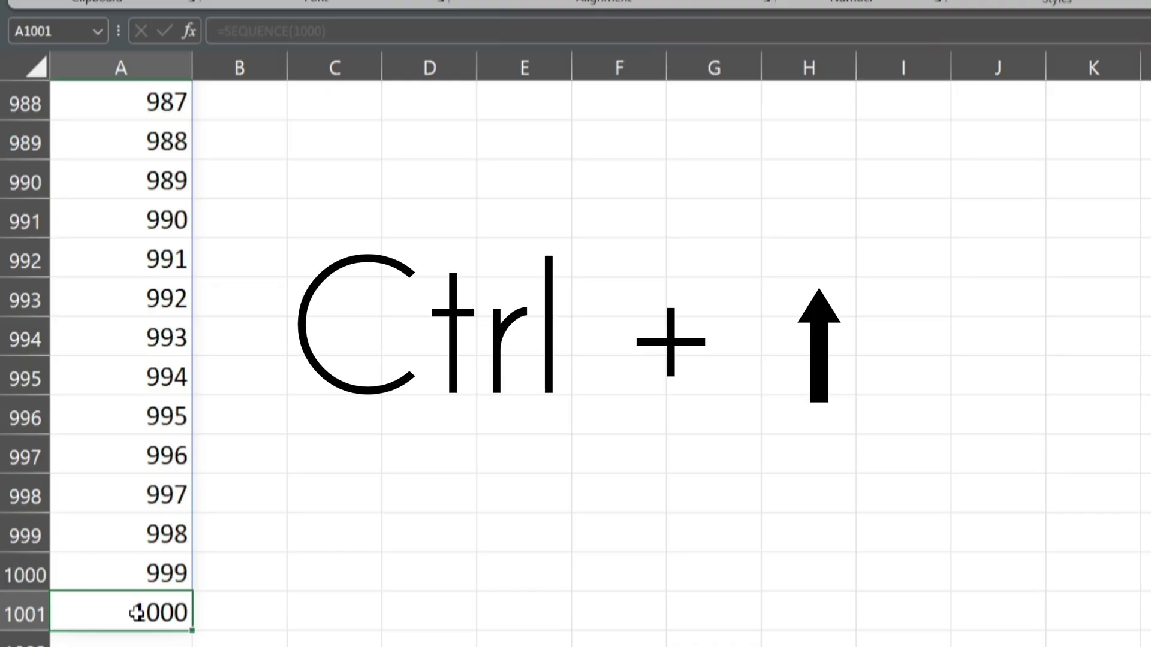
key(ctrl+Up)
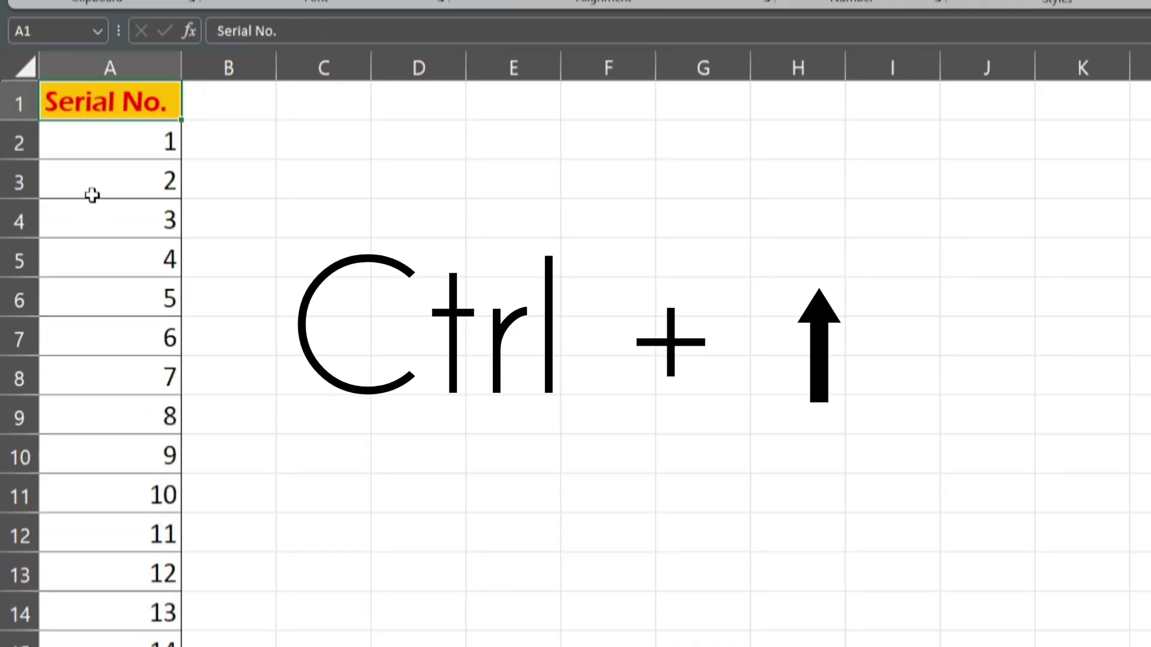
click(92, 150)
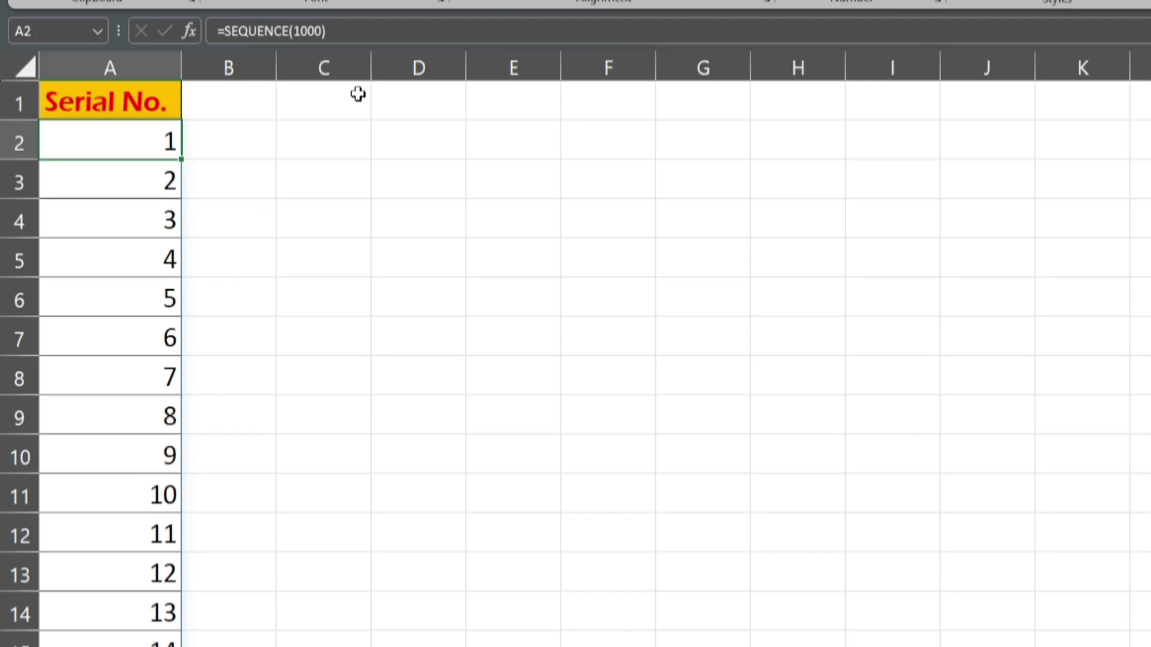
Enter the formula =SEQUENCE(,500) in cell B1 to generate 500 numbers across row 1.
click(259, 99)
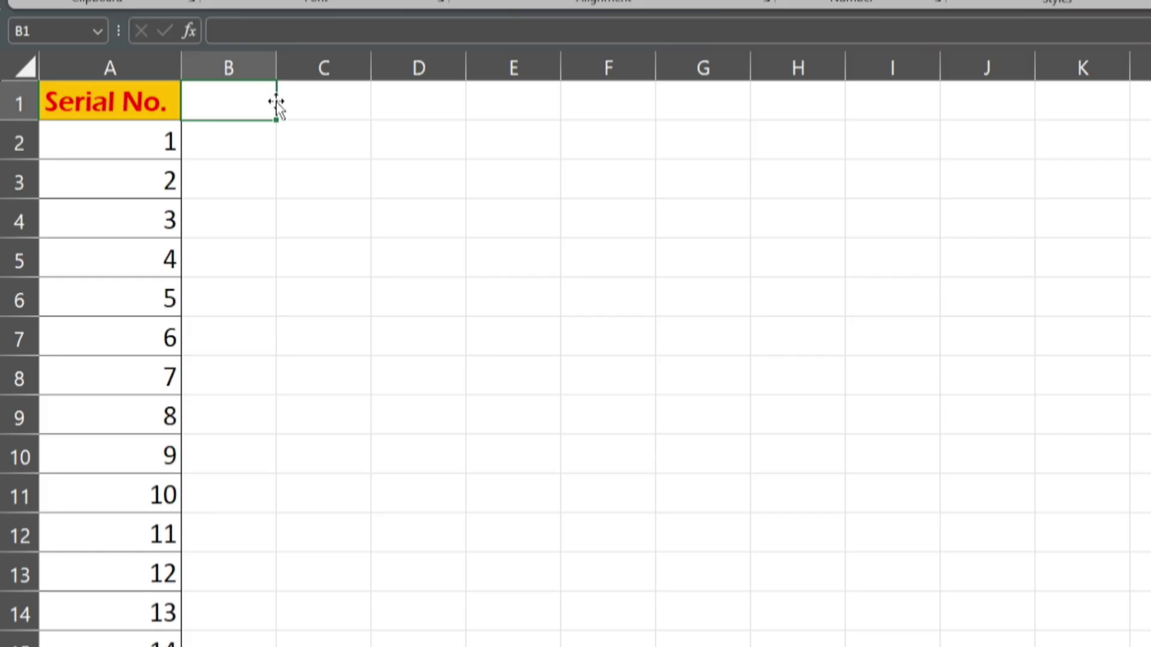
text(=se)
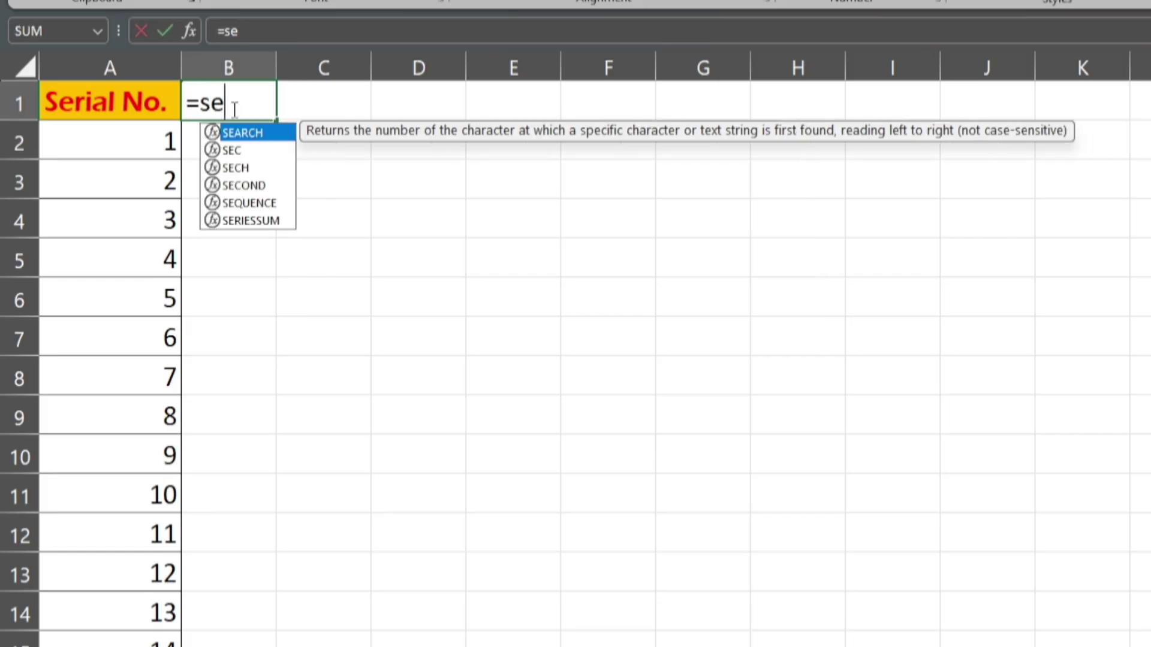
text(q)
key(Tab)
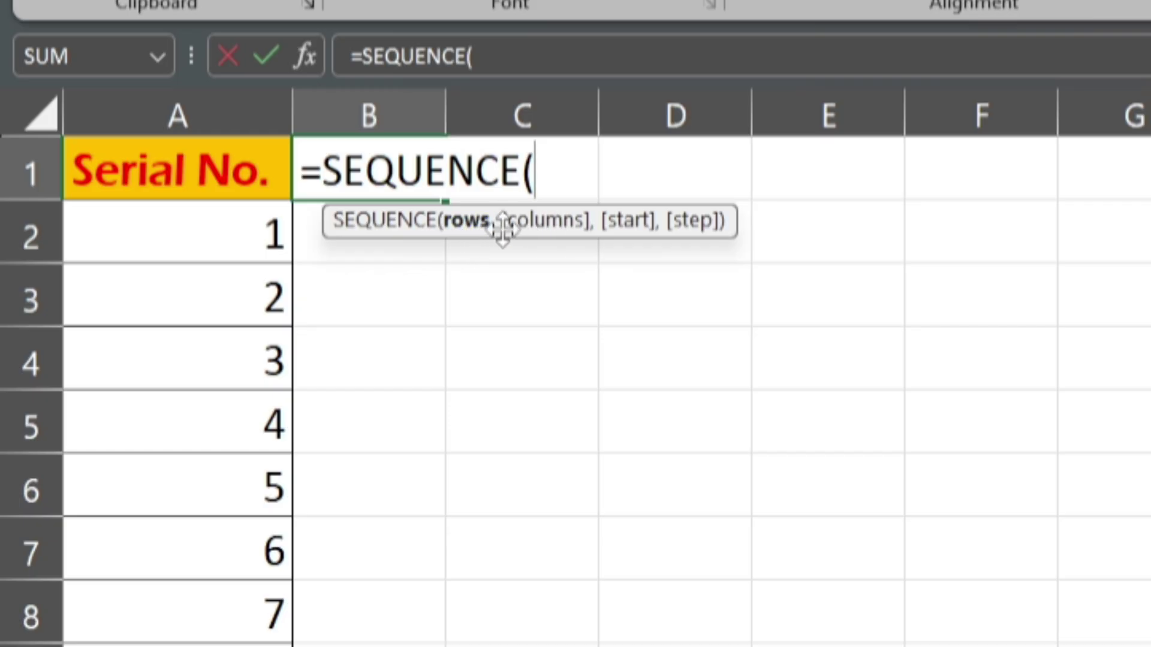
text(,)
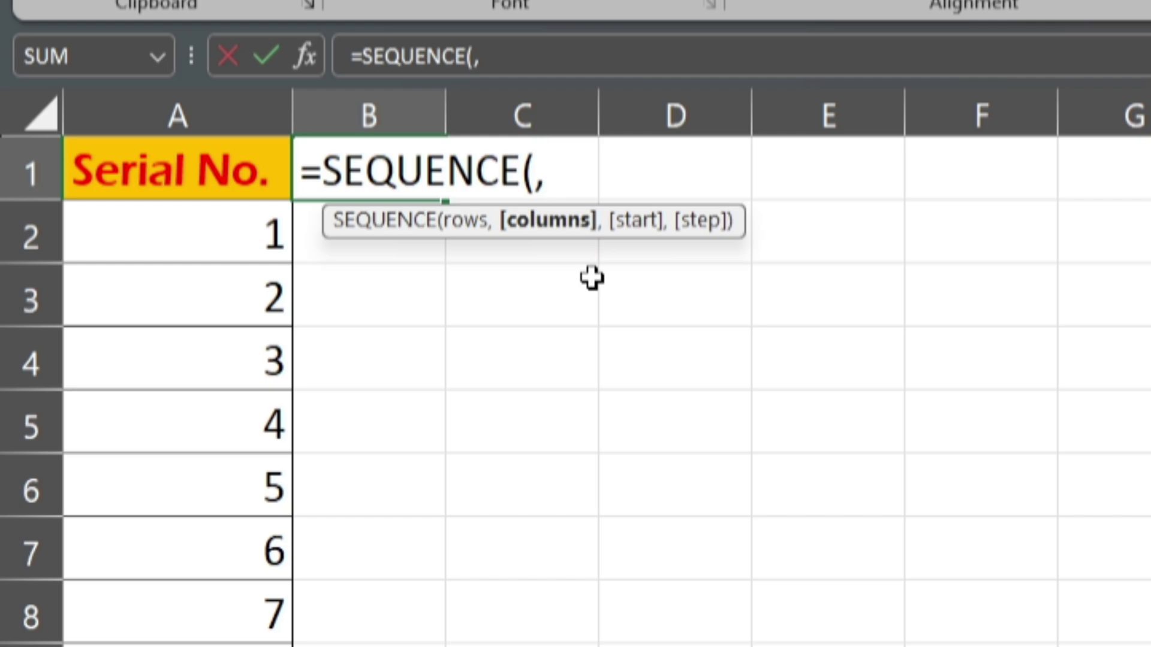
text(500)
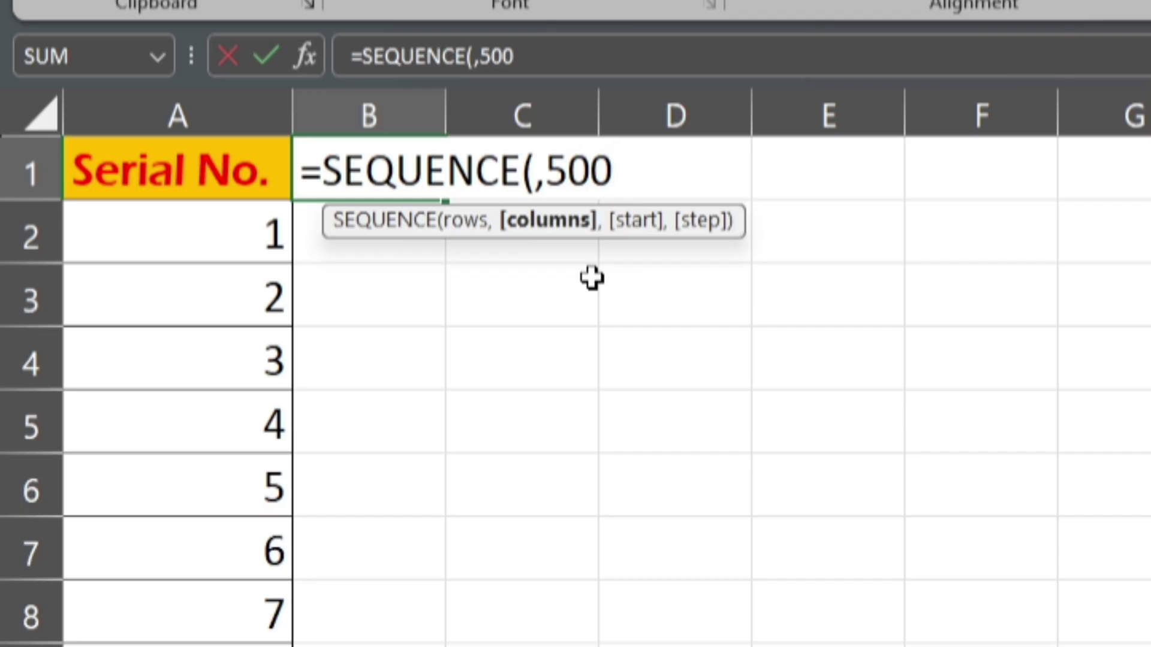
text(,)
key(BackSpace)
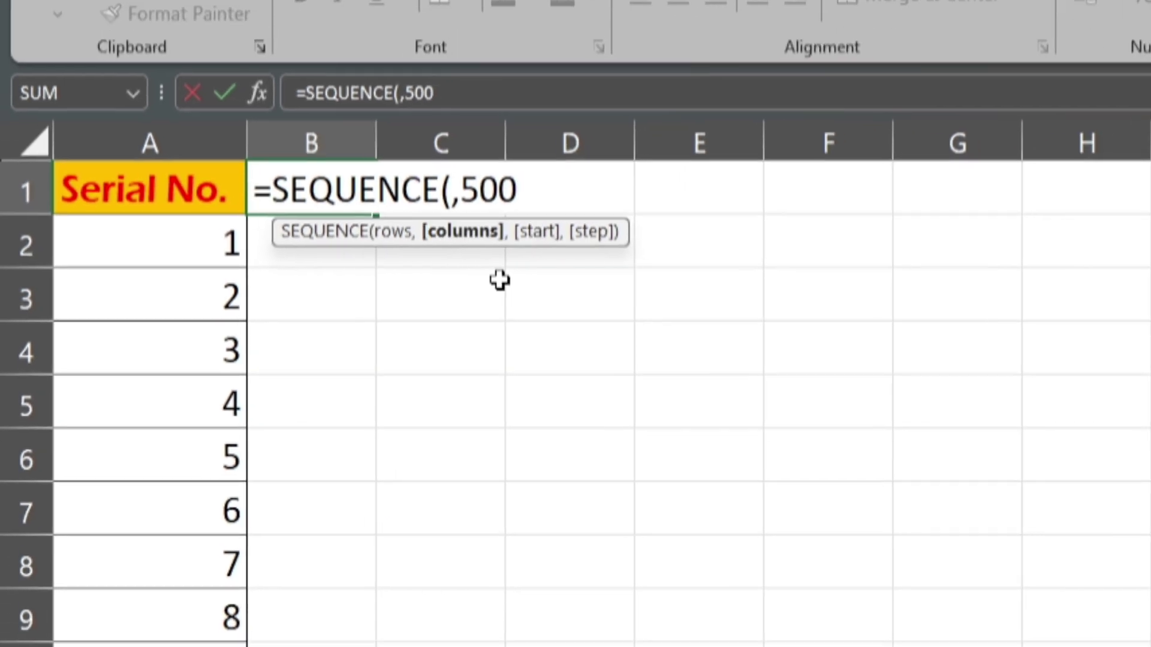
text())
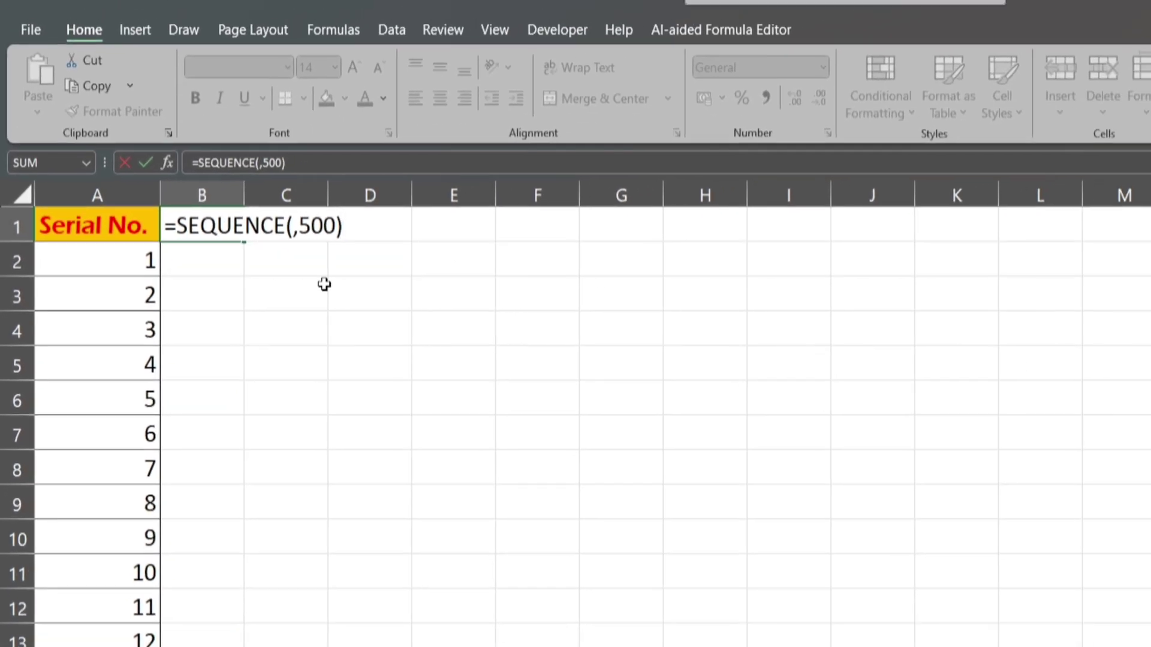
key(Return)
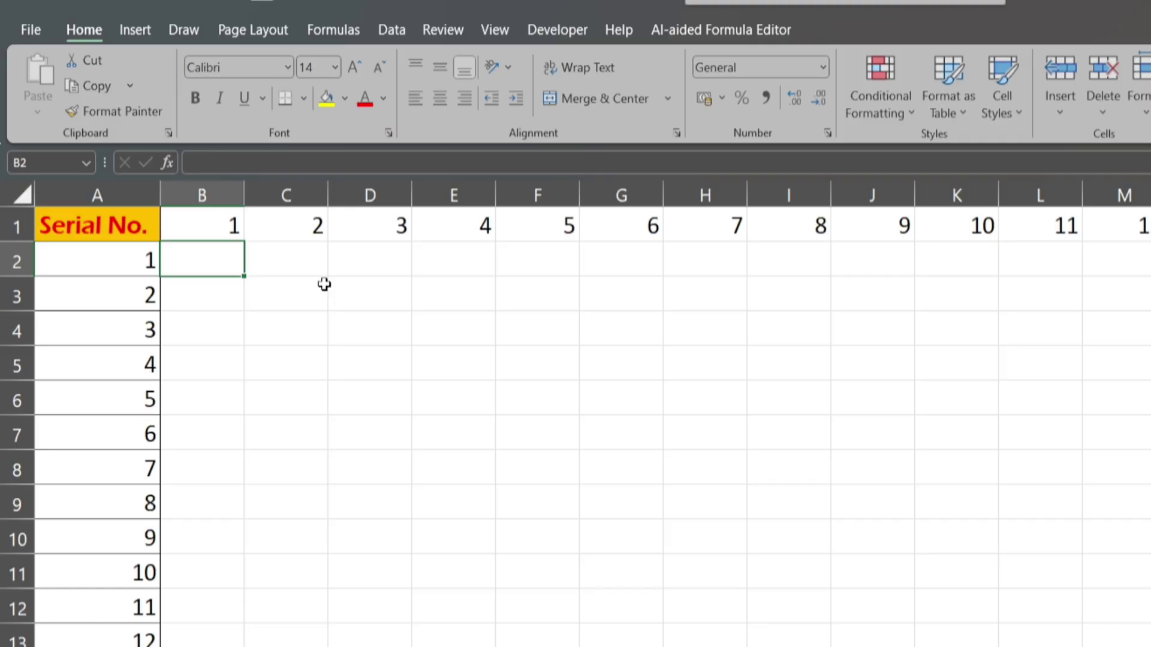
Examine the generated numbers along row 1 through to the last one, and return to the formula cell B1.
scroll(622, 267, right, 5)
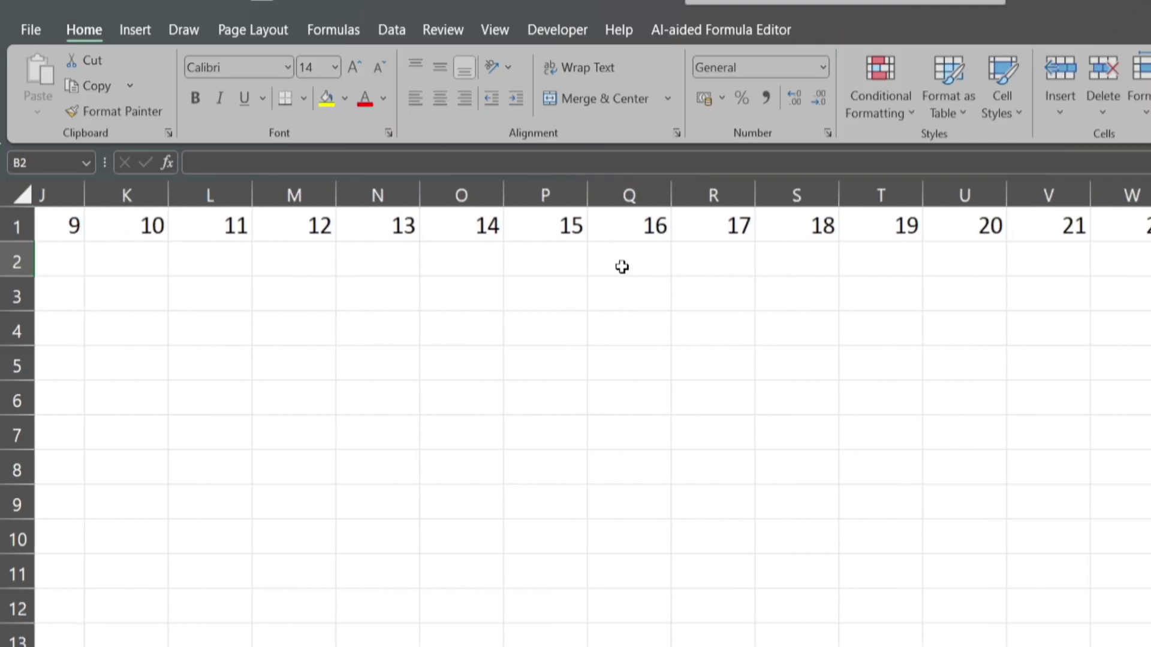
scroll(622, 267, right, 1)
click(592, 223)
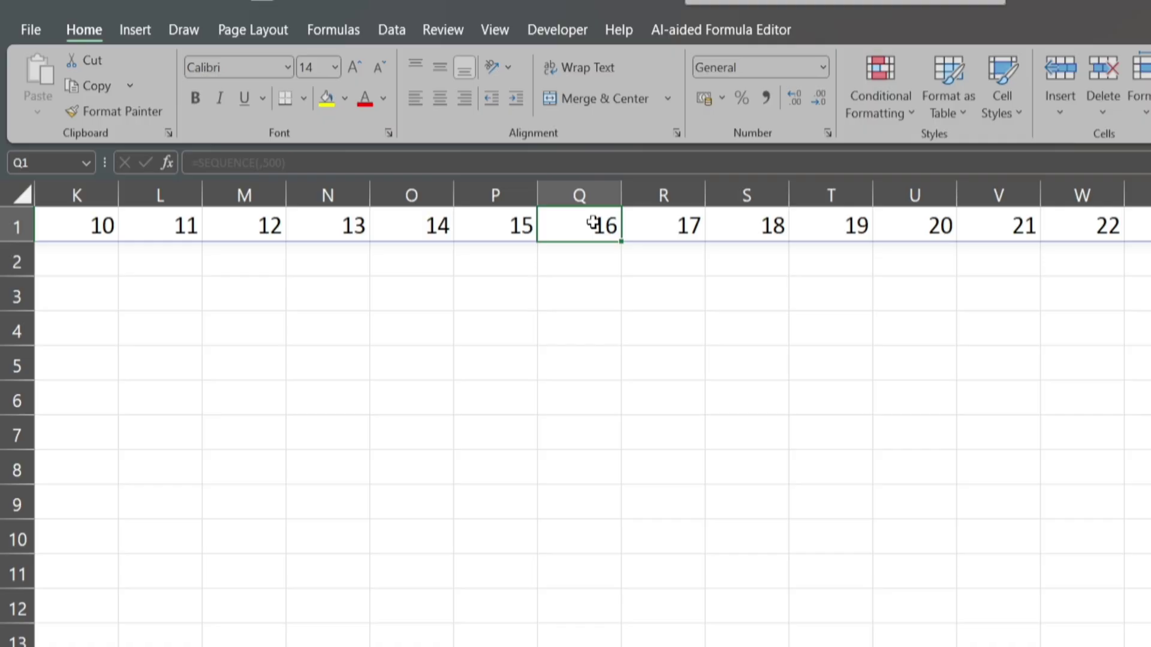
key(ctrl+Right)
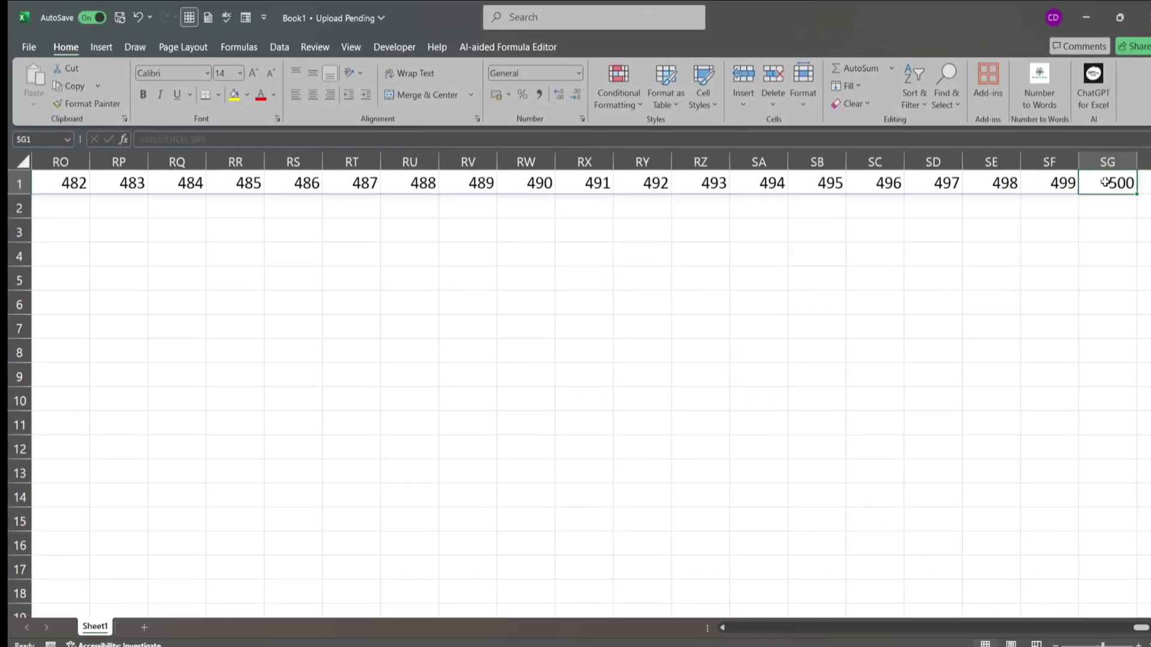
key(ctrl+Left)
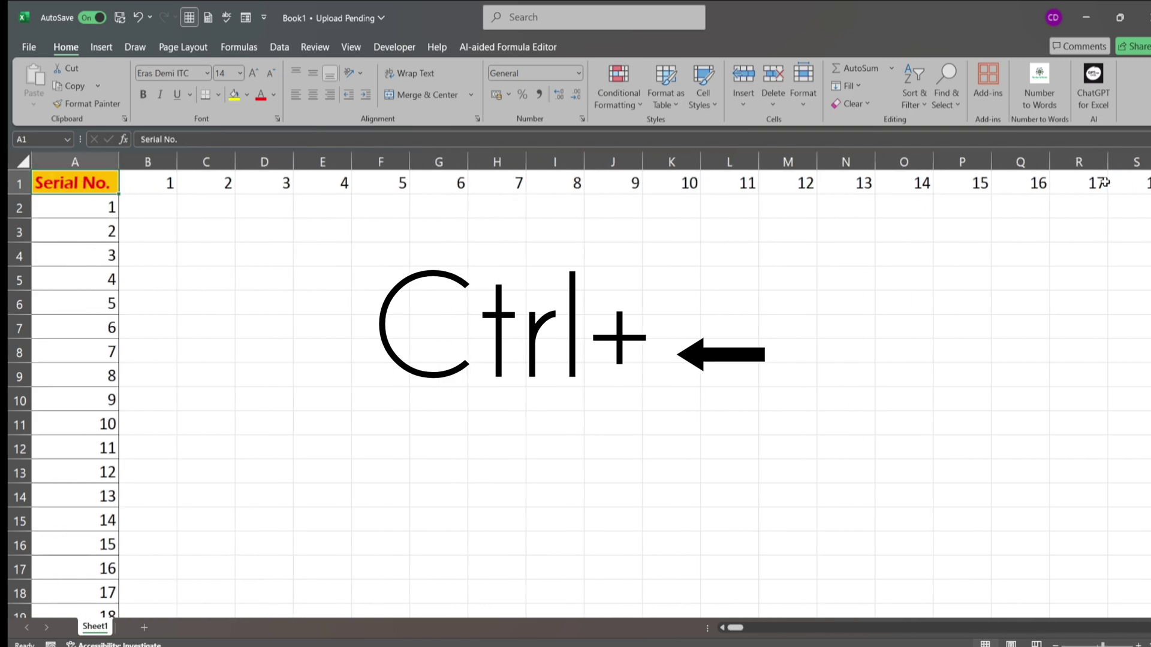
click(156, 182)
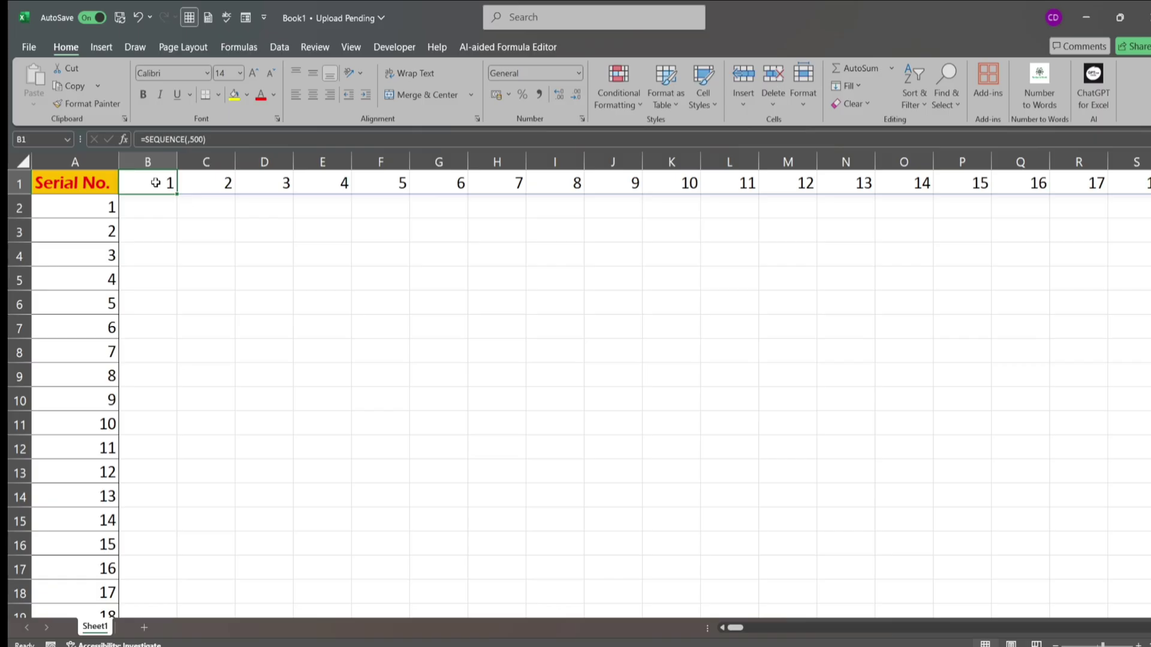
Enter the formula =SEQUENCE(10,10) in cell D4 to generate a grid of 10 rows by 10 columns.
click(248, 256)
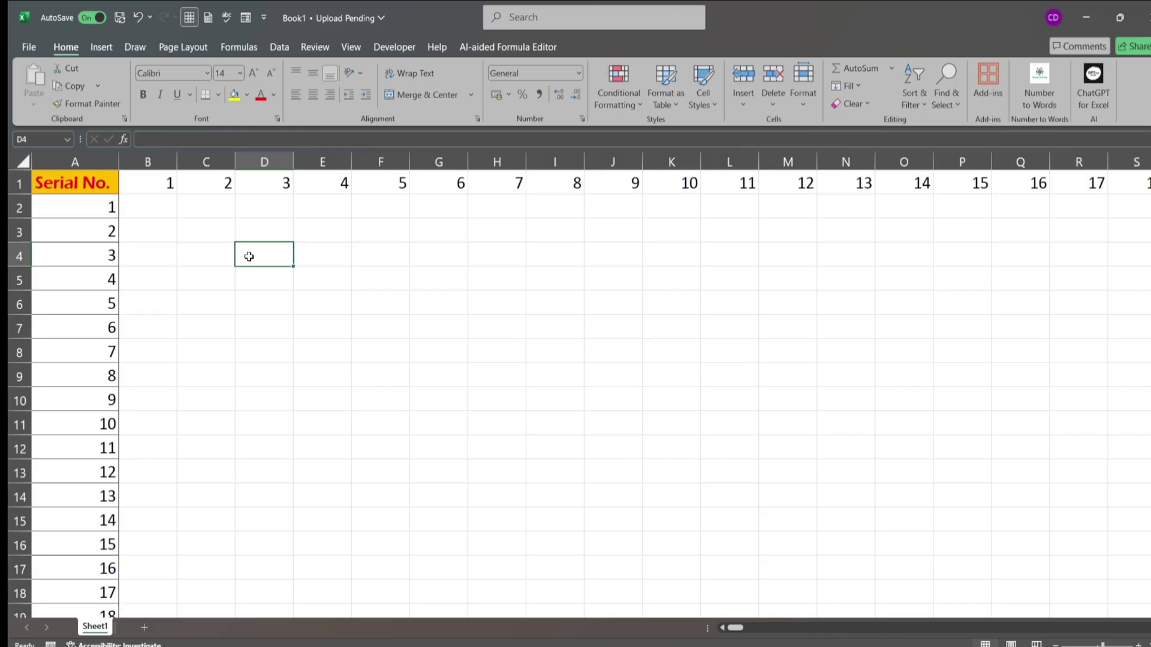
text(=)
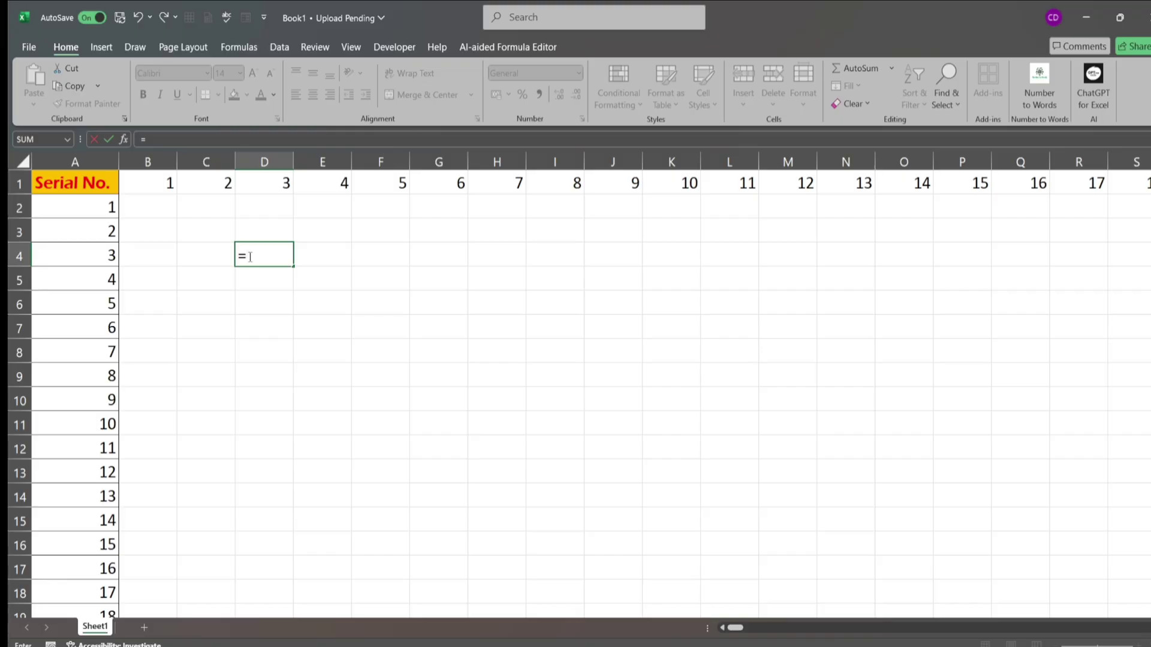
text(seq)
key(Tab)
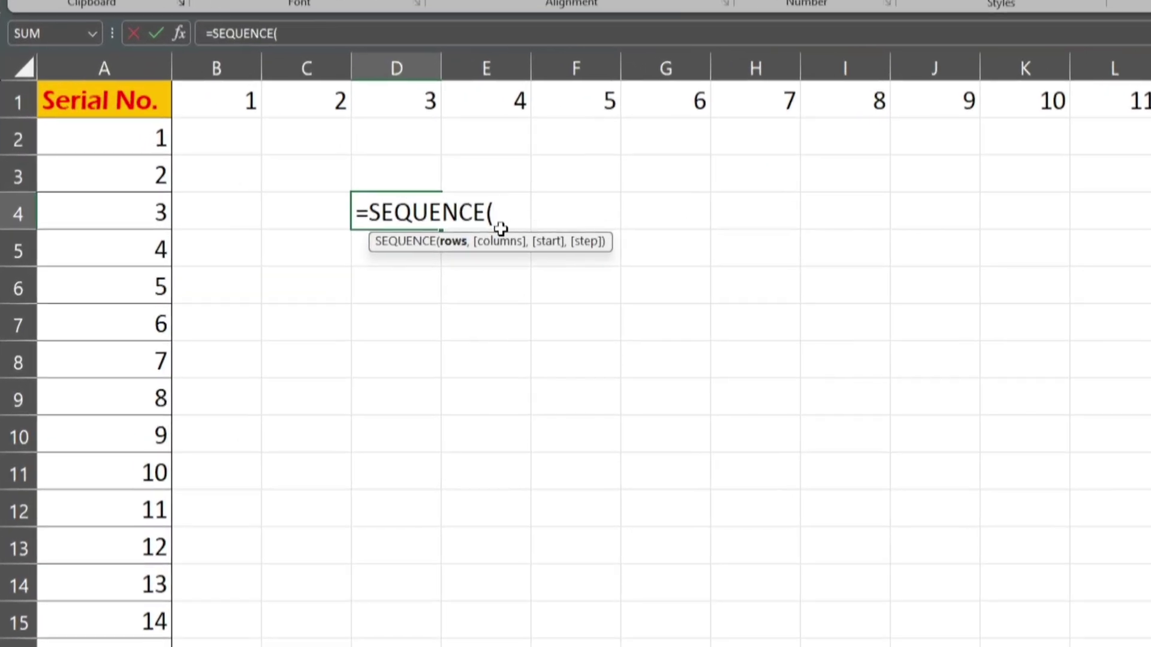
text(10,)
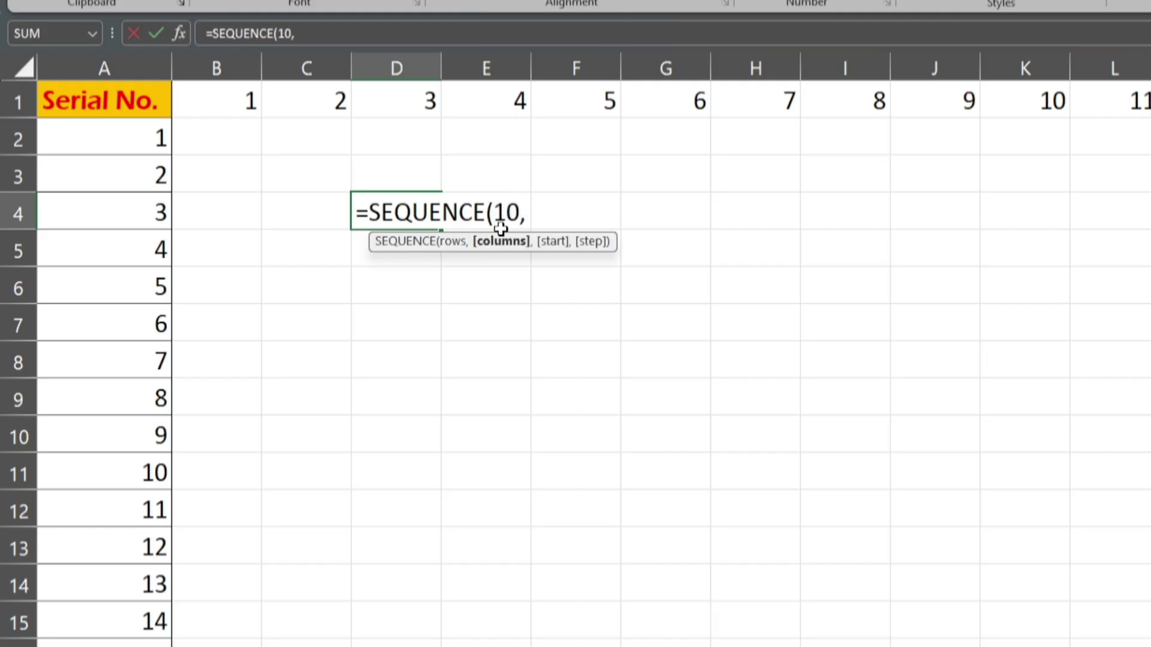
text(10))
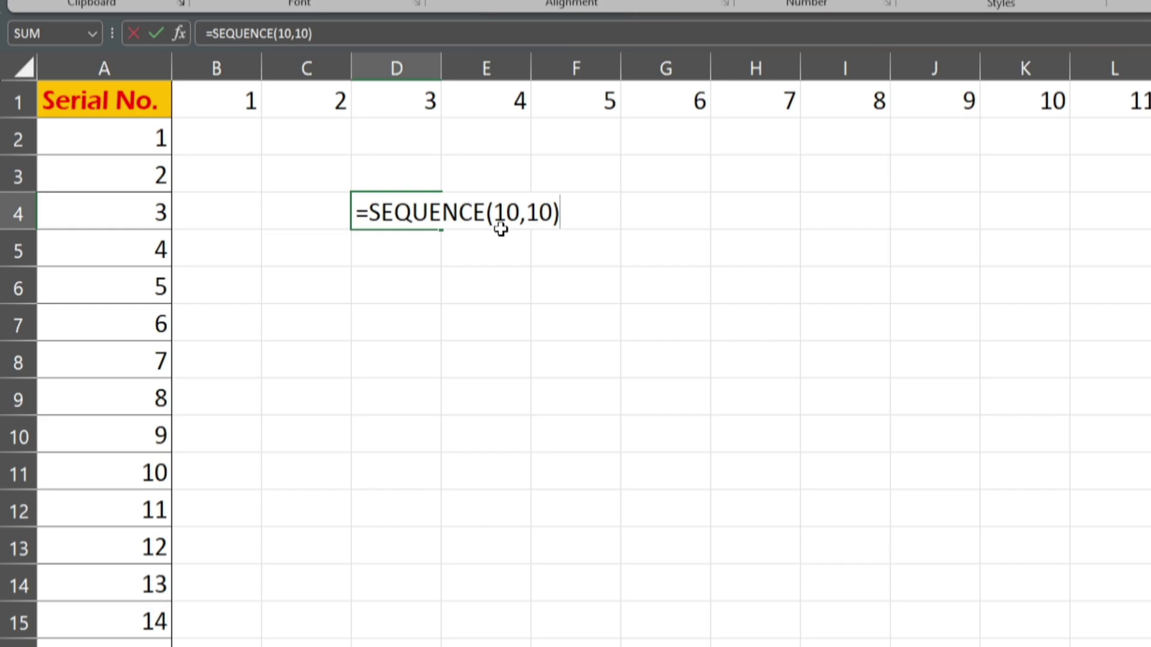
key(Return)
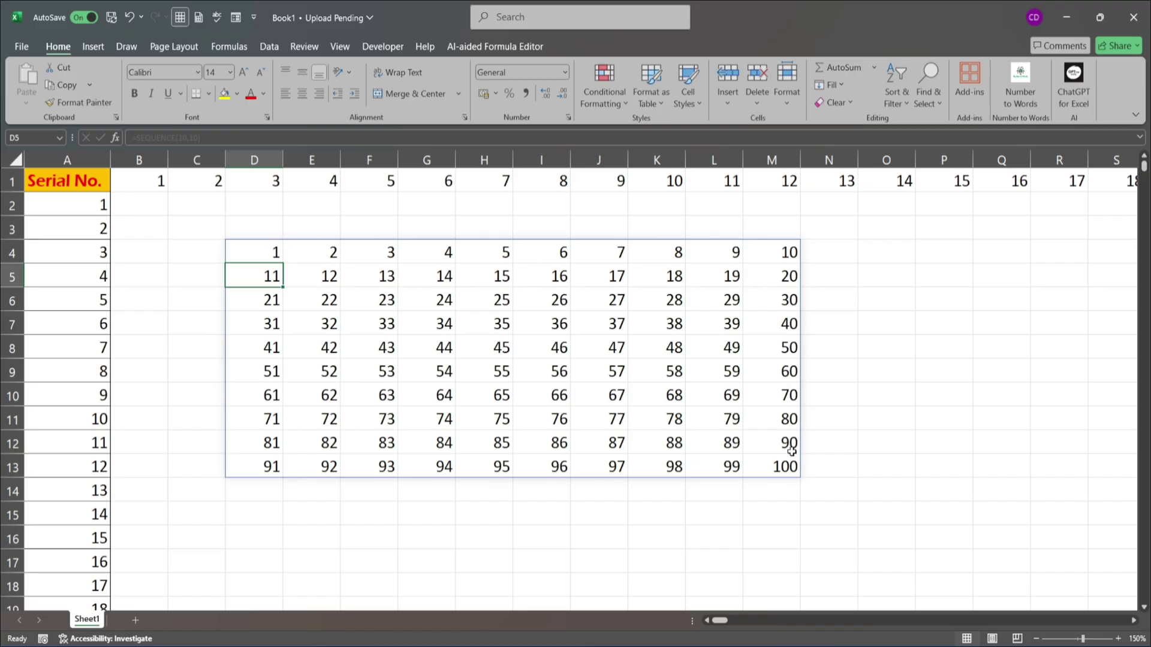
click(459, 368)
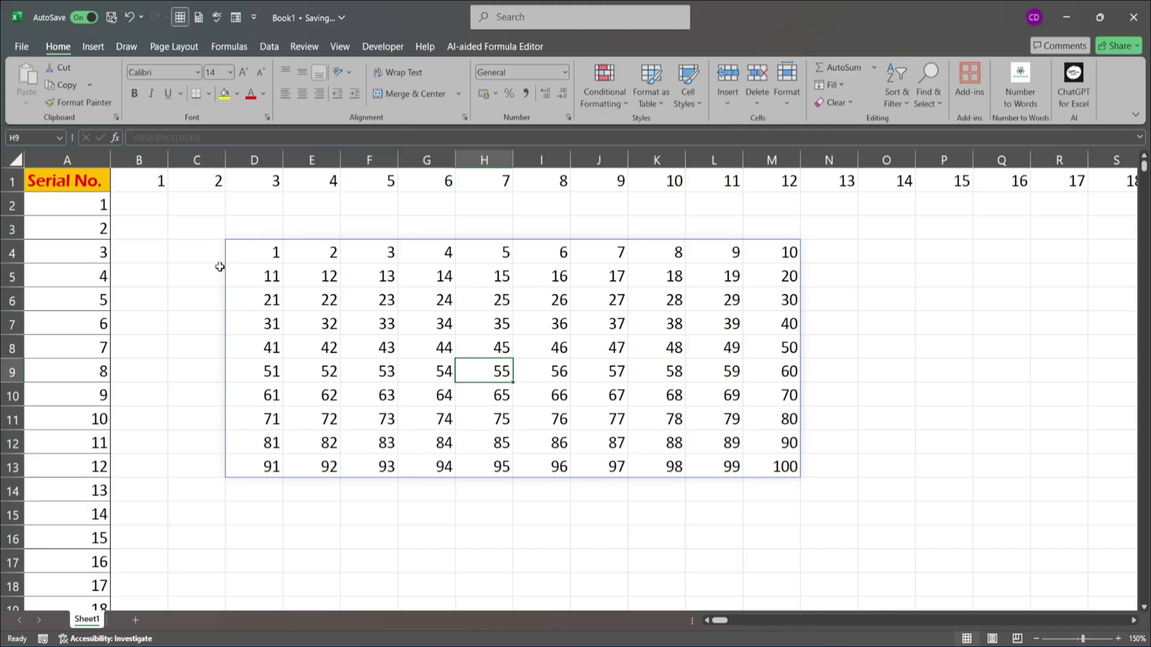
Enter the formula =SEQUENCE(10,10,3,5) in cell D17 to generate a 10 by 10 grid starting at 3 with a step of 5.
scroll(259, 342, down, 3)
click(259, 342)
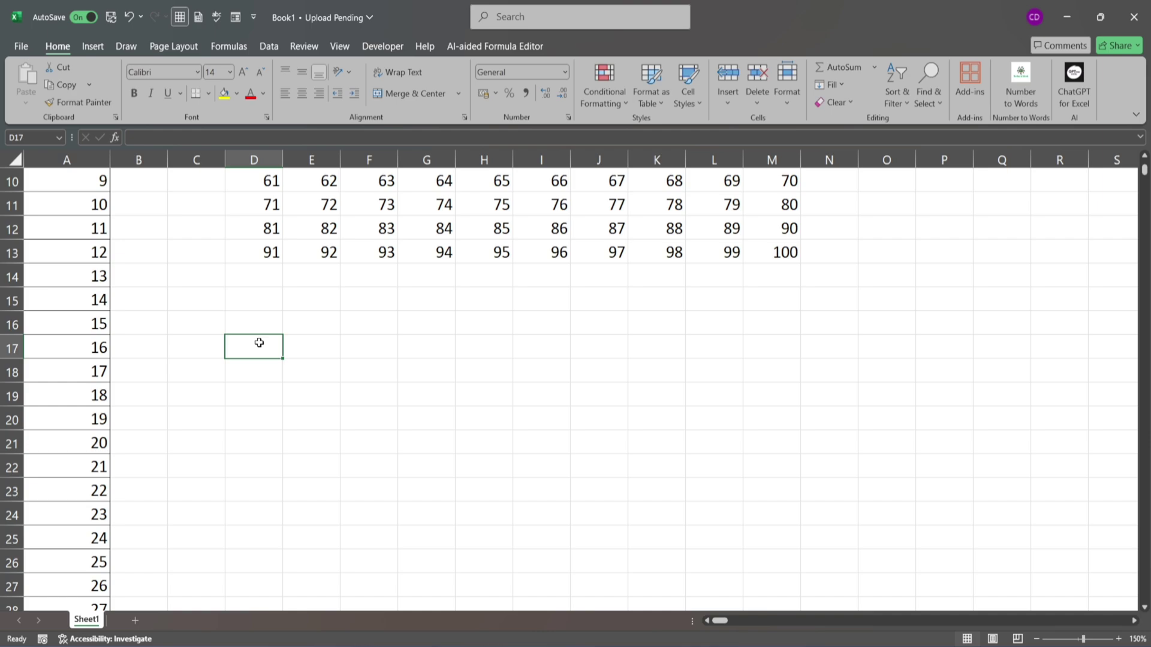
text(=se)
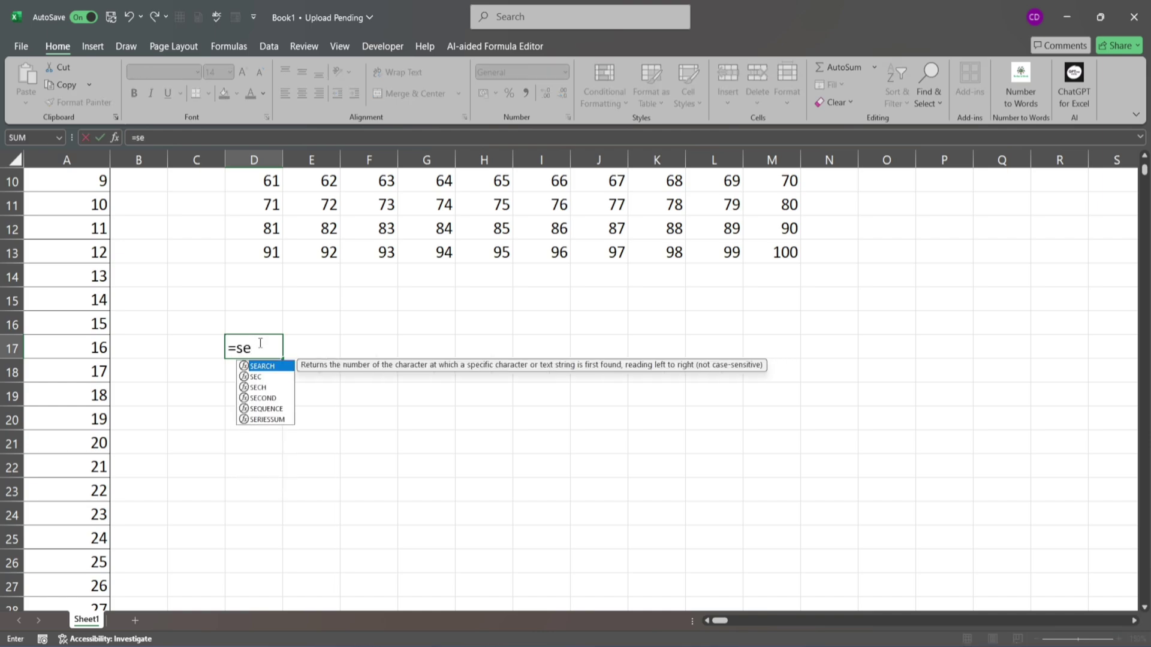
text(q)
key(Tab)
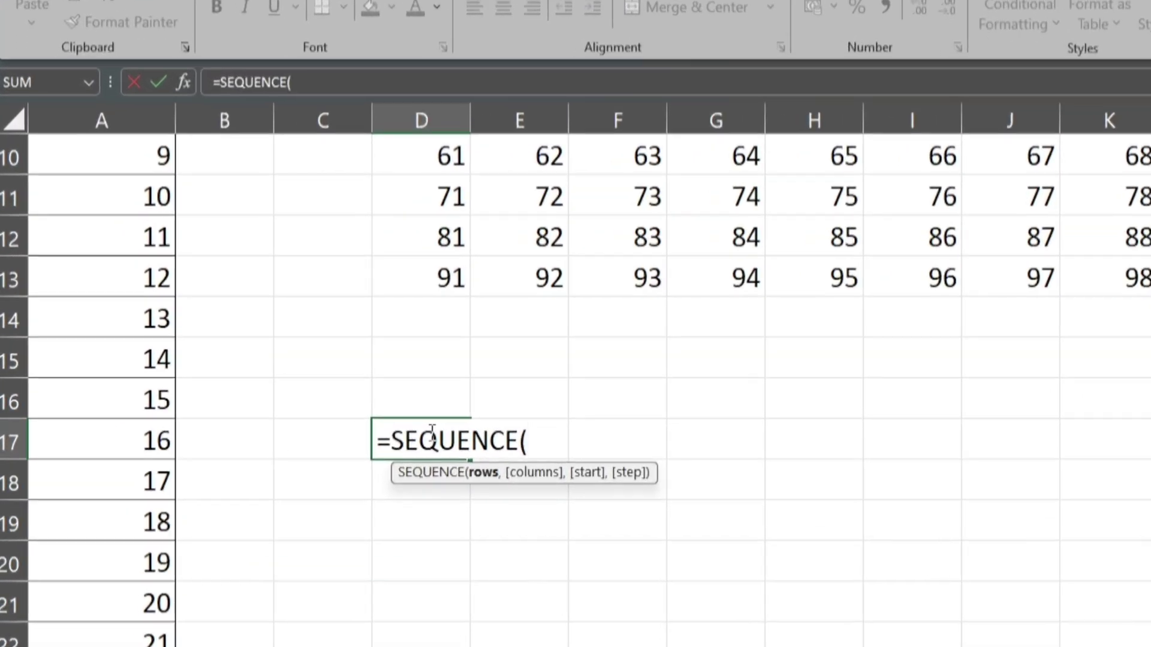
text(10)
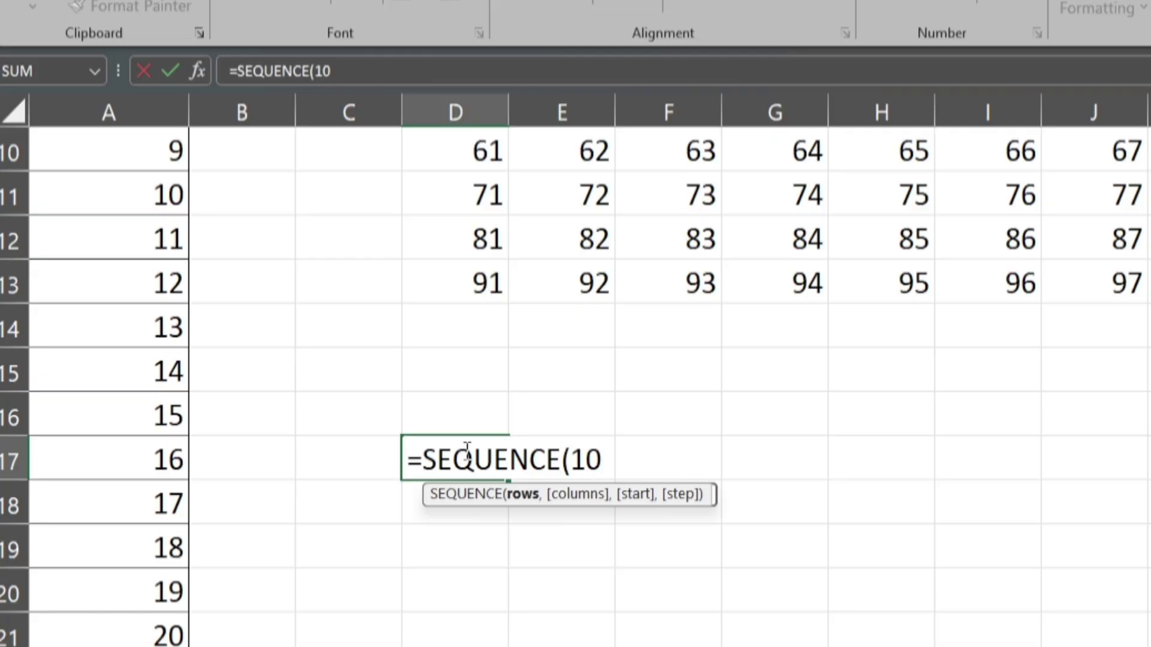
text(,10,)
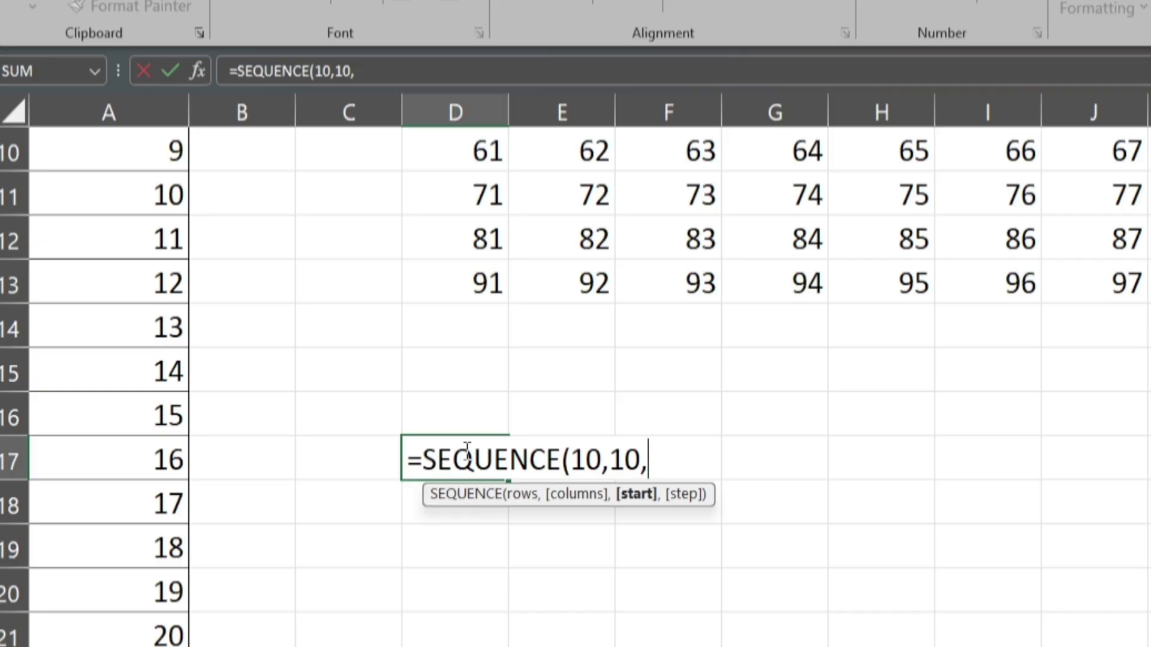
text(3,)
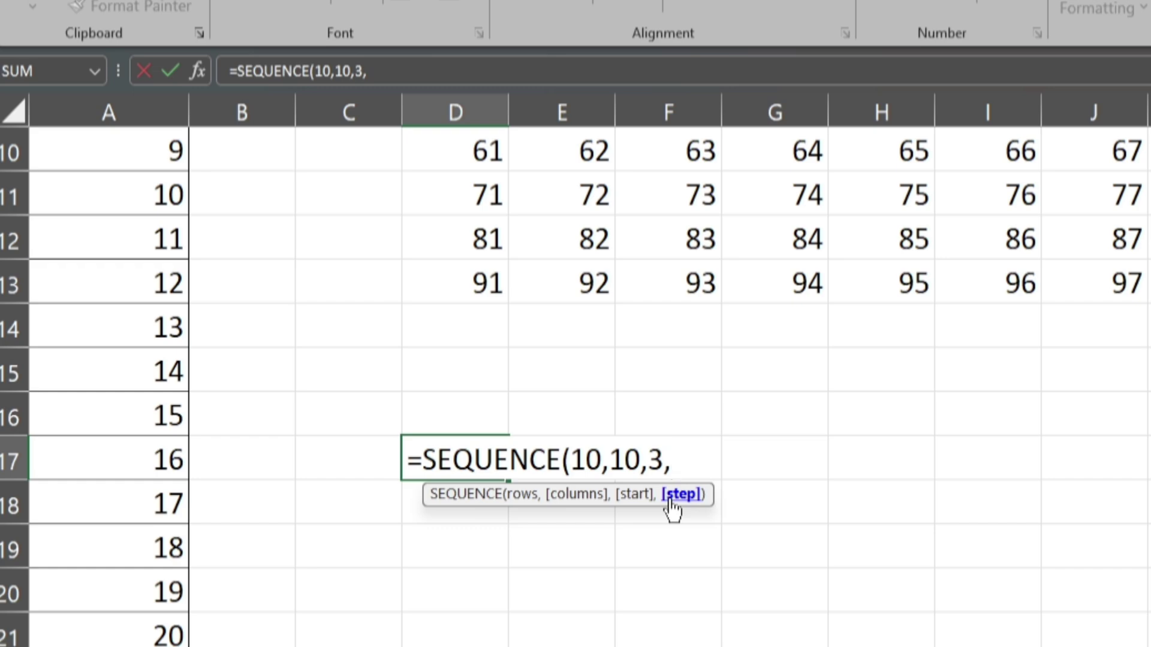
text(5))
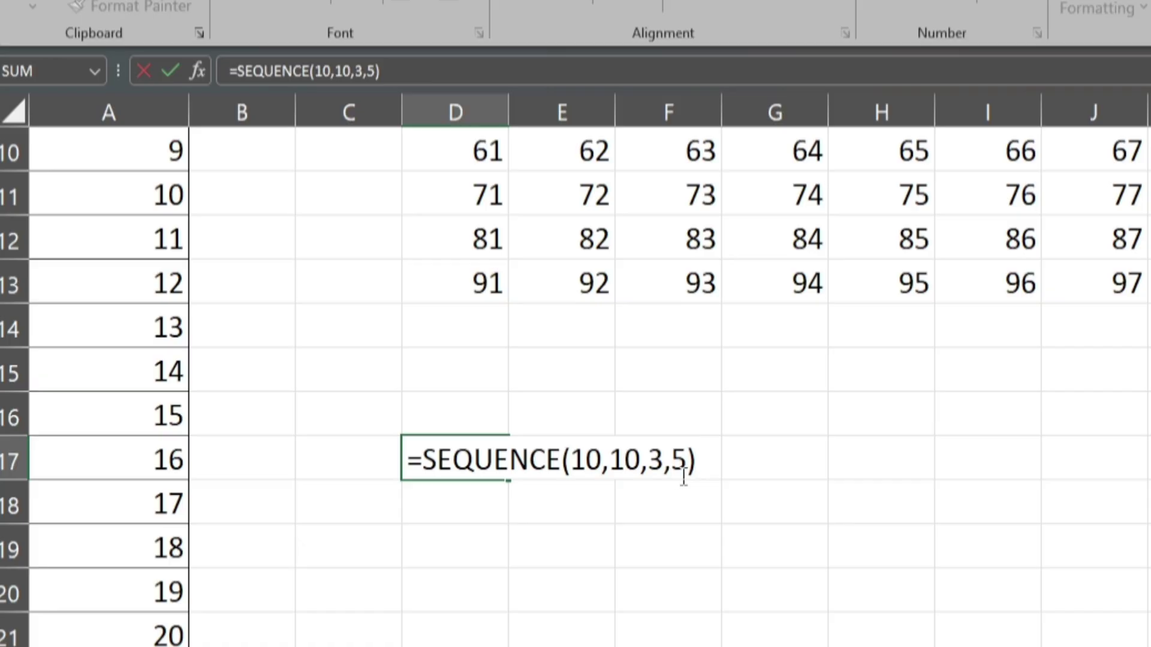
key(Return)
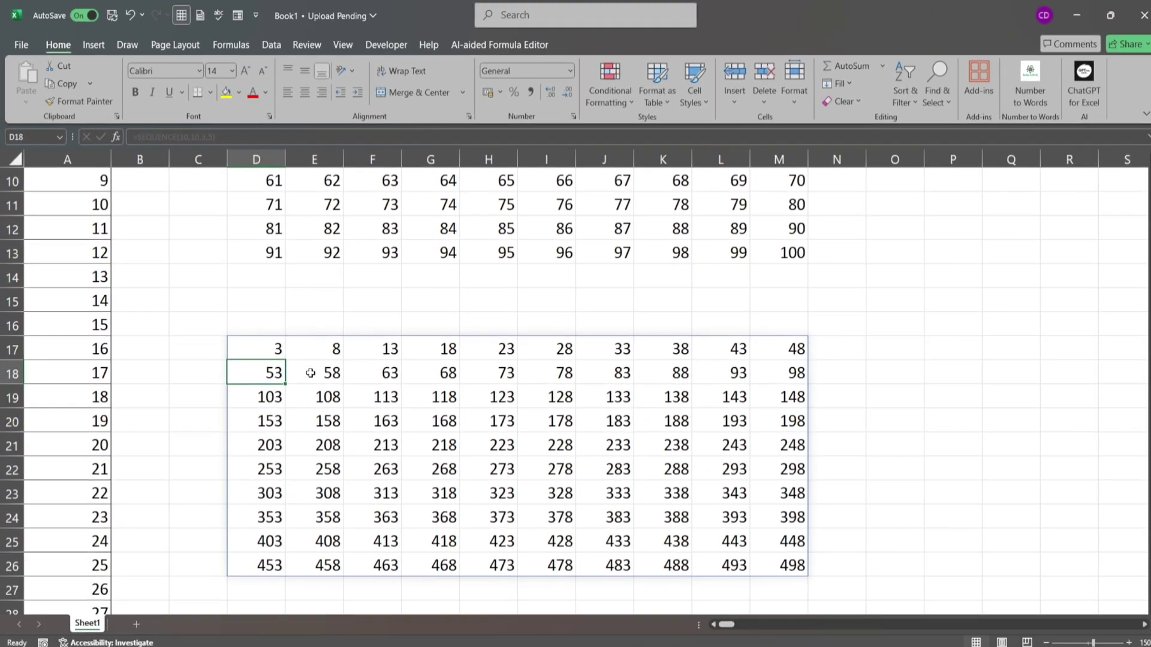
click(267, 346)
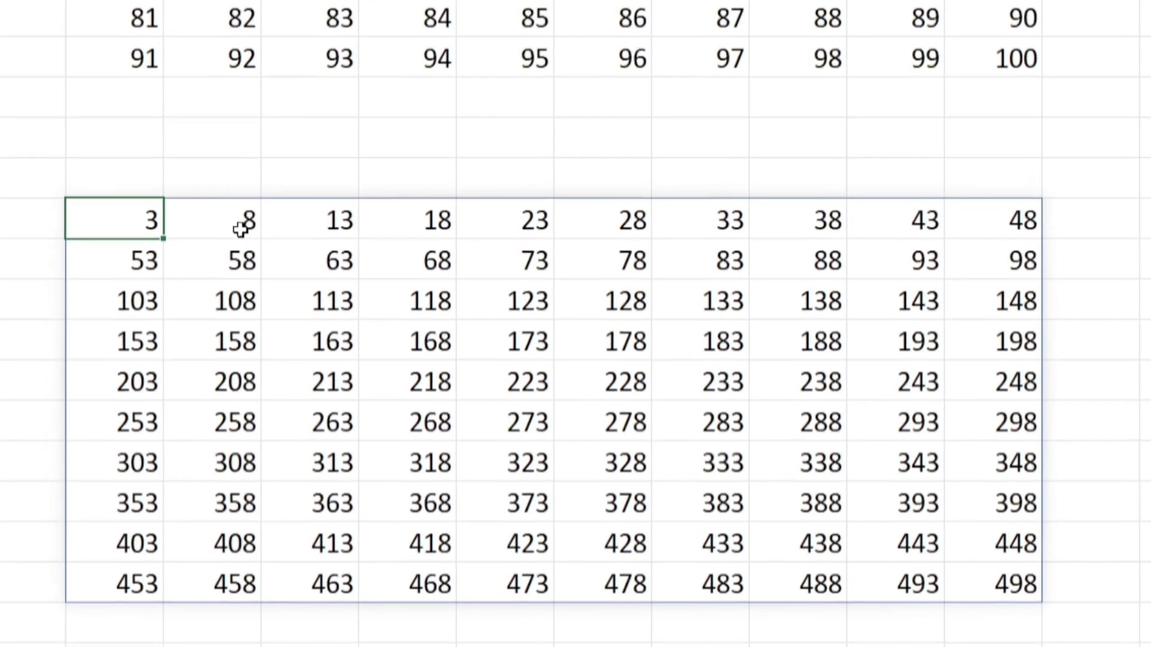
click(240, 225)
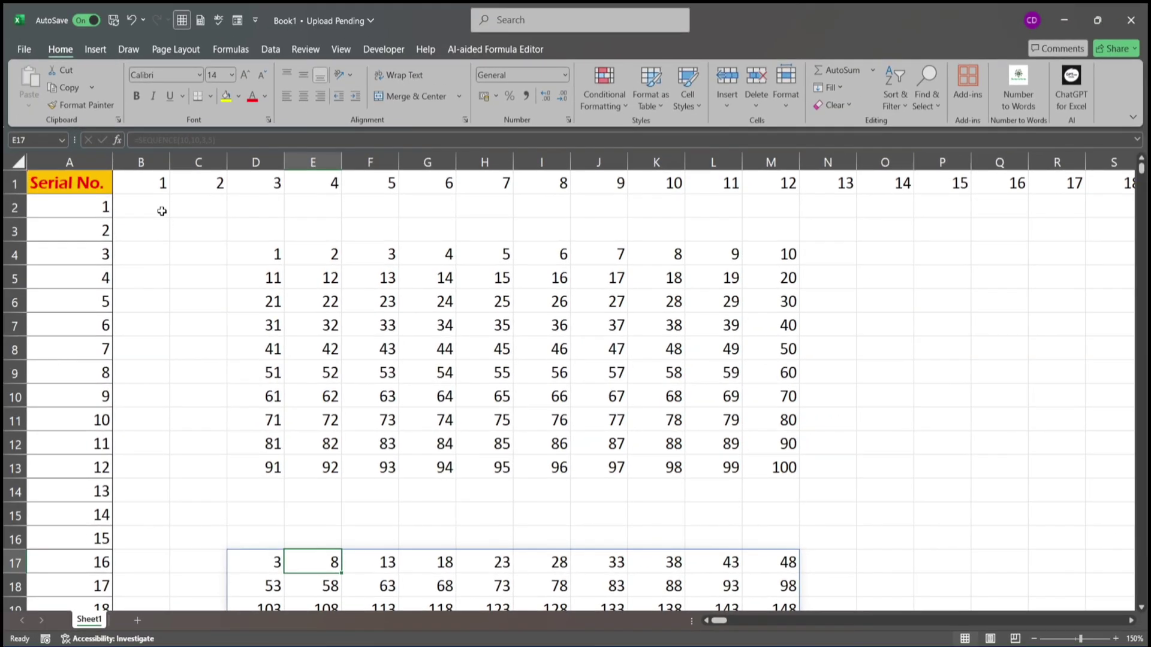
Enter Emp001 in cell B2 as a sample of the prefixed serial number format.
click(159, 209)
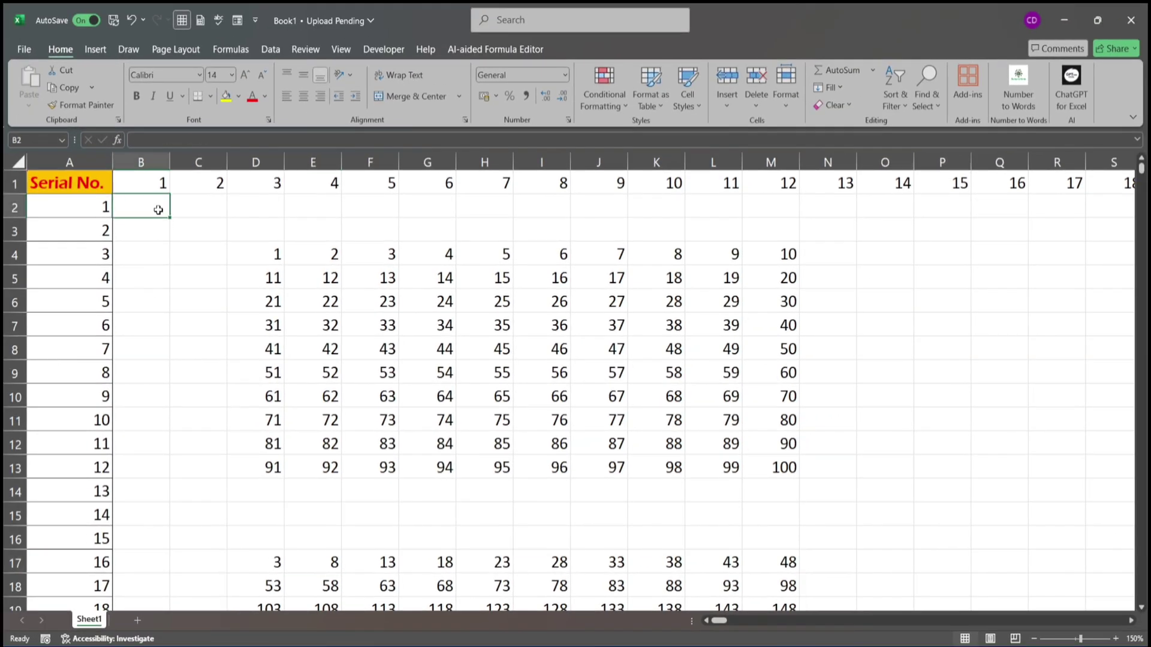
text(e)
key(BackSpace)
text(Emp001)
key(ctrl+Return)
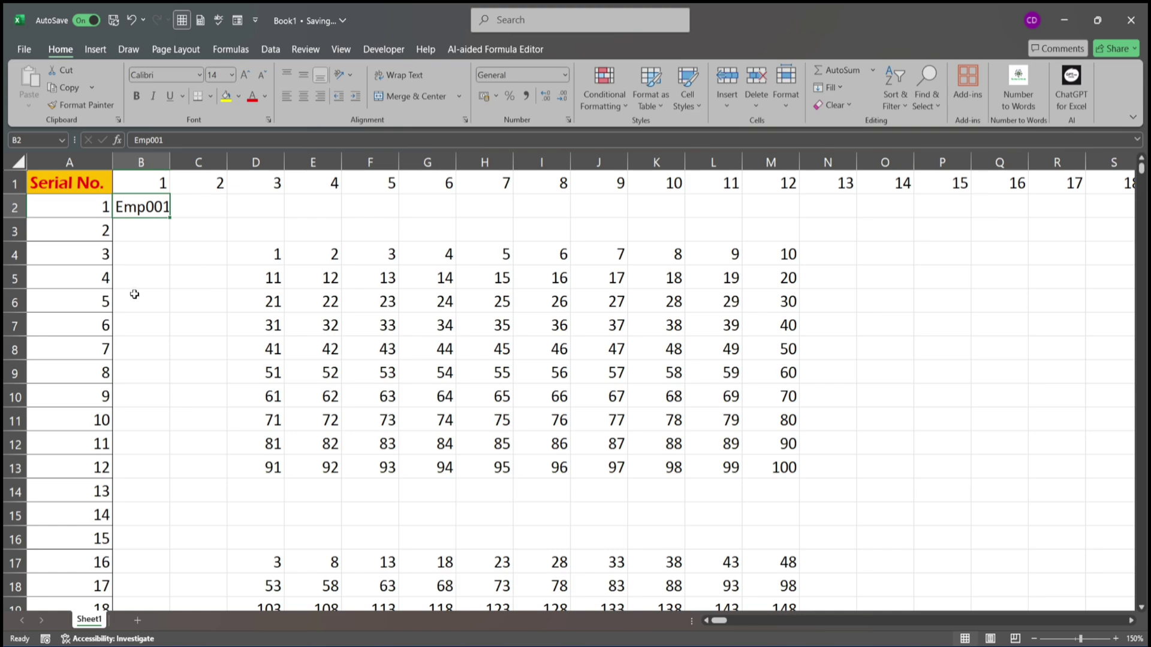
Add the Emp prefix to the serial numbers by changing the formula in cell A2 to ="Emp"& SEQUENCE(1000).
click(94, 205)
text(=SEQUENCE(1000))
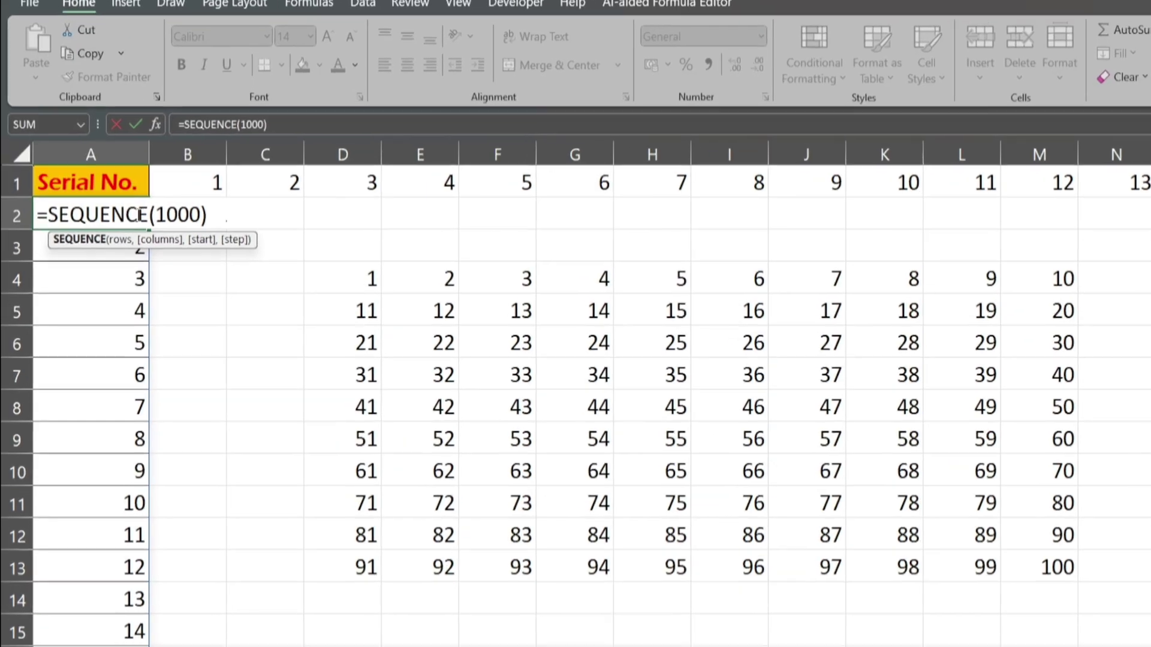
click(56, 211)
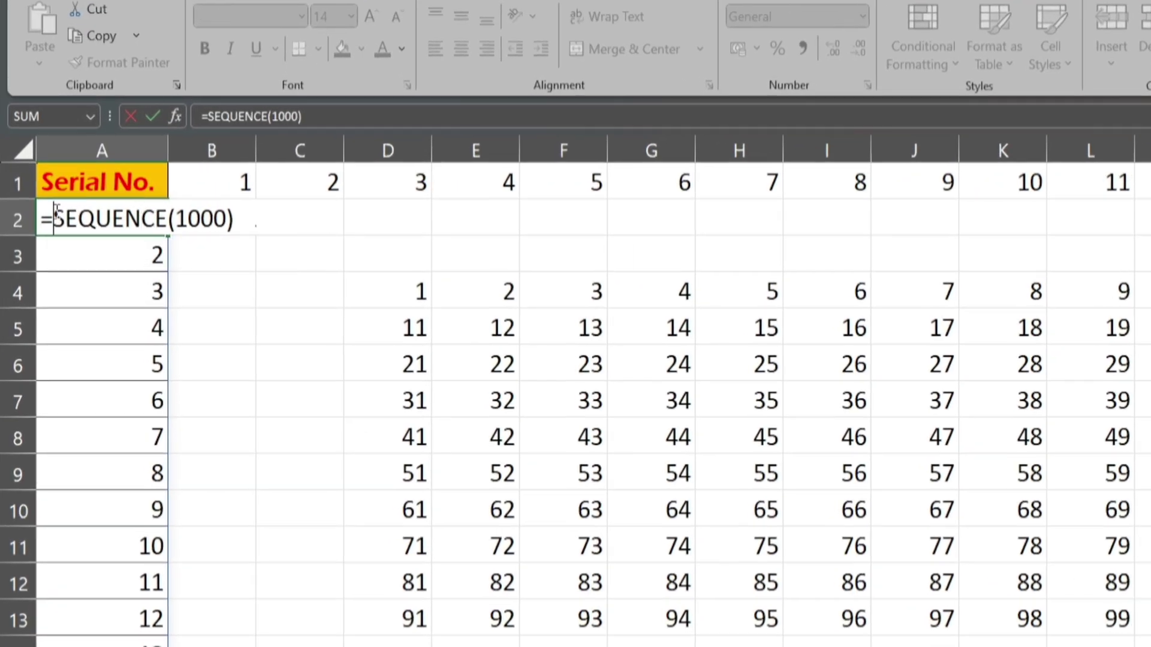
text("em)
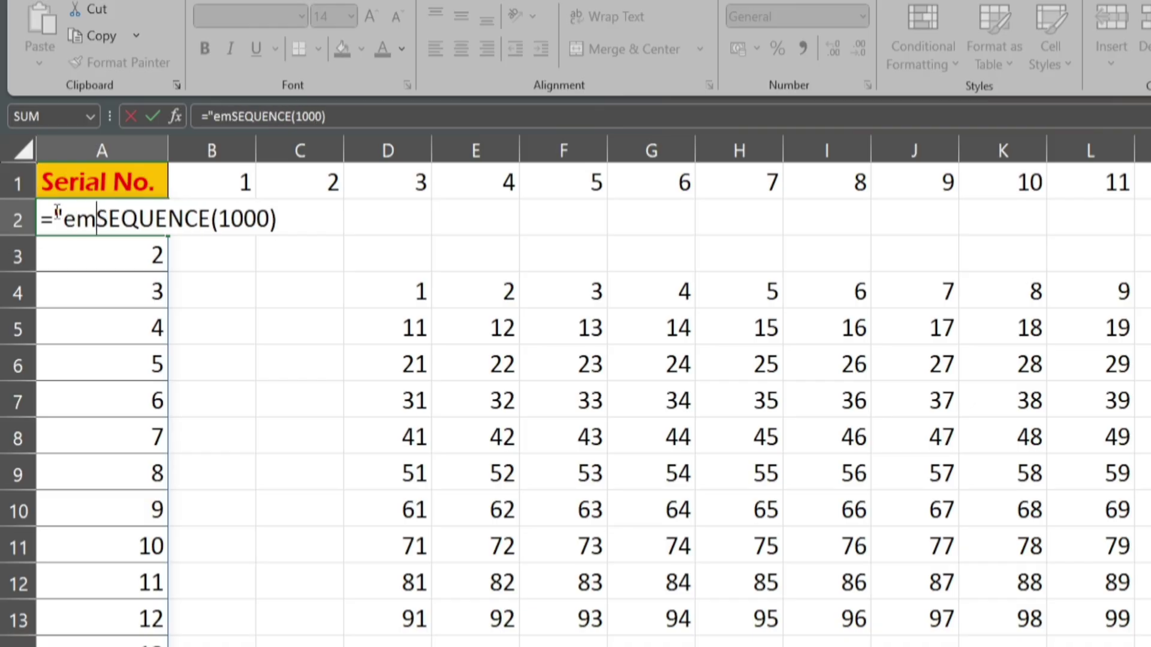
key(BackSpace)
key(BackSpace)
text(Emp)
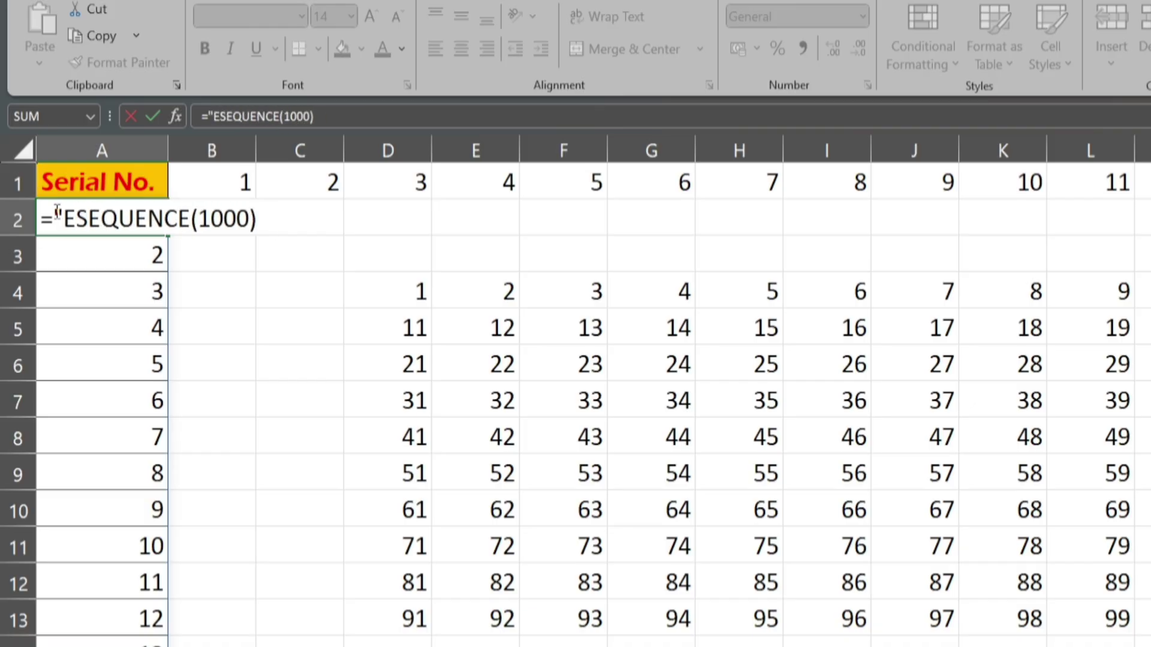
text(")
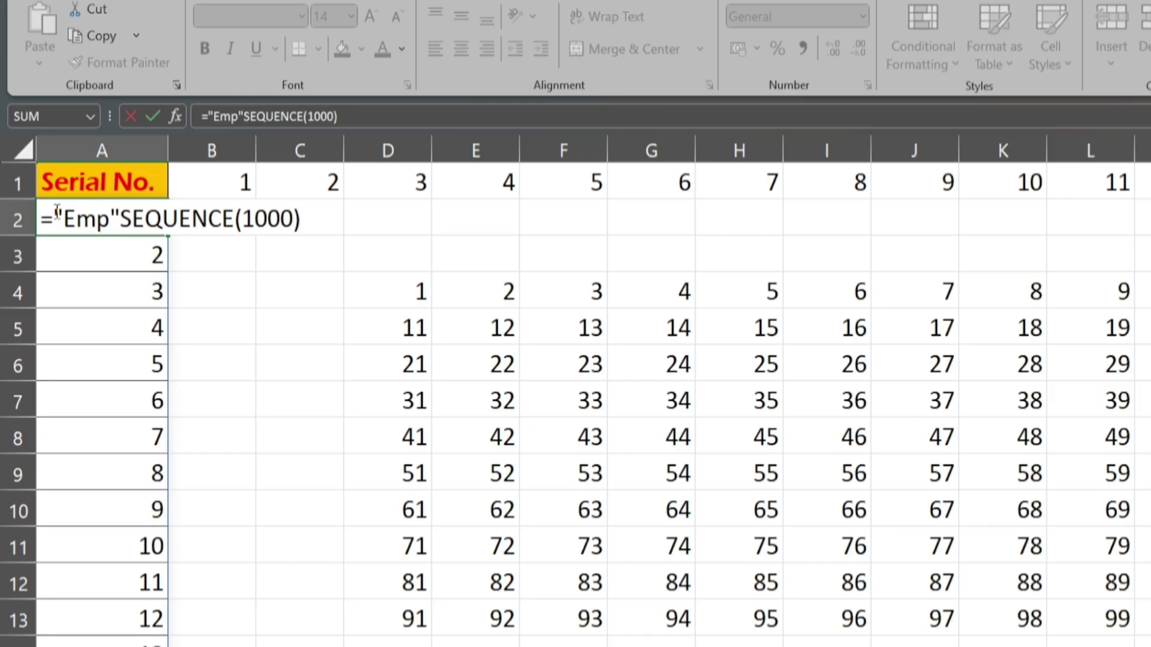
text(&)
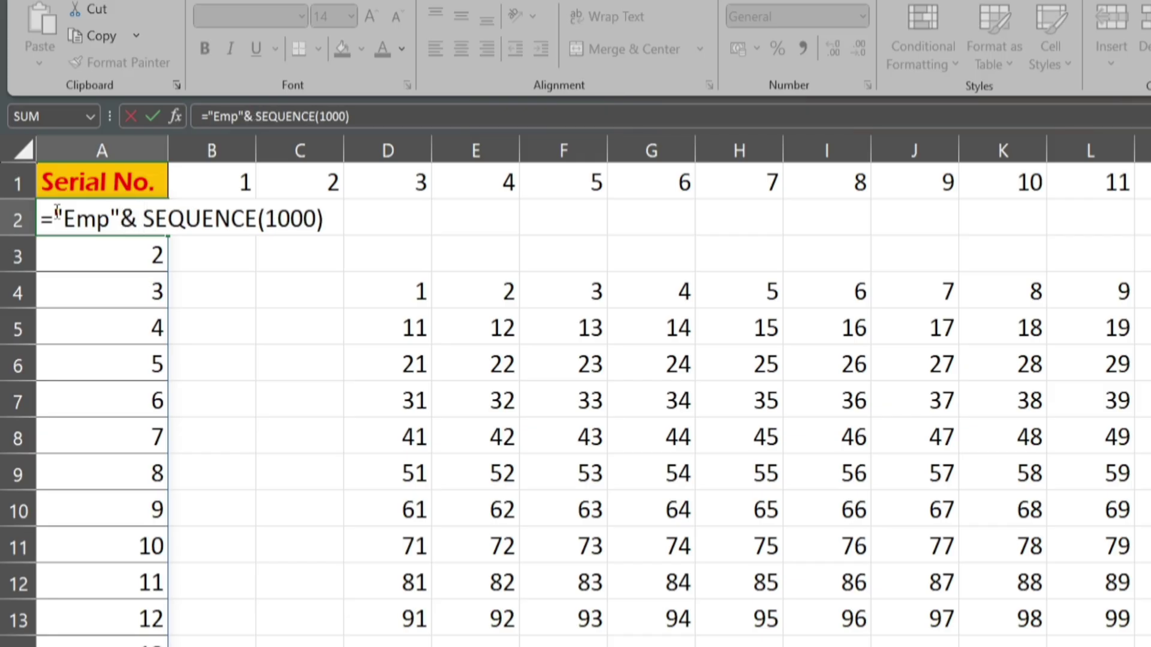
click(338, 220)
key(Return)
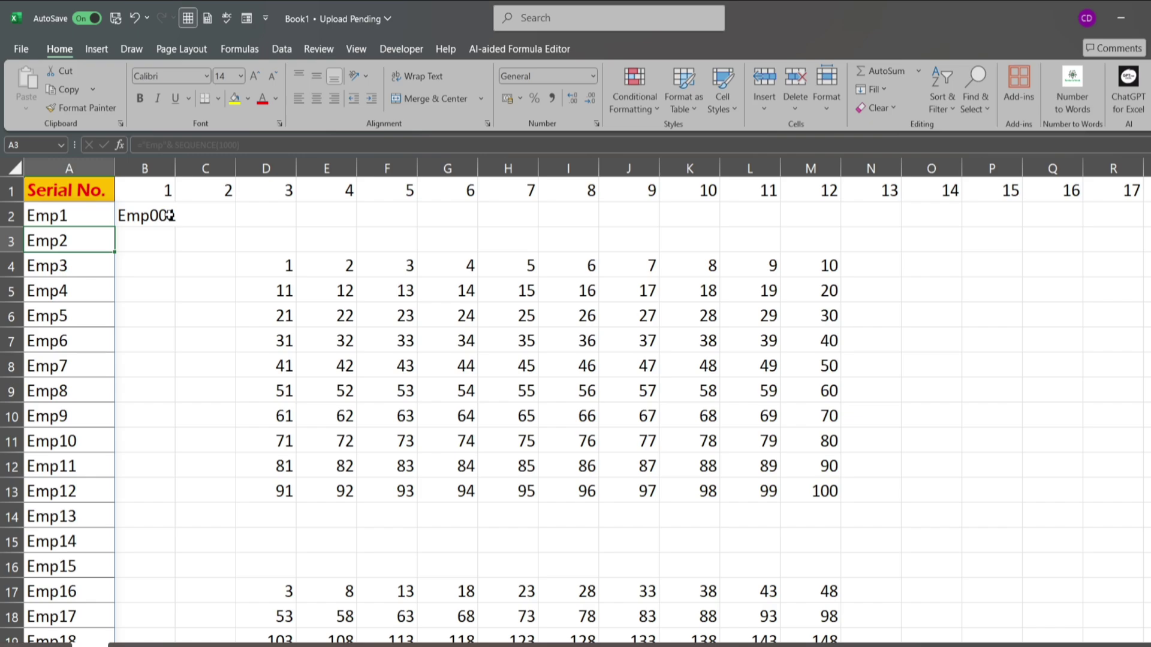
Zero-pad the Emp serial numbers to four digits by changing the formula in cell A2 to ="Emp"&TEXT( SEQUENCE(1000),"0000").
double_click(71, 217)
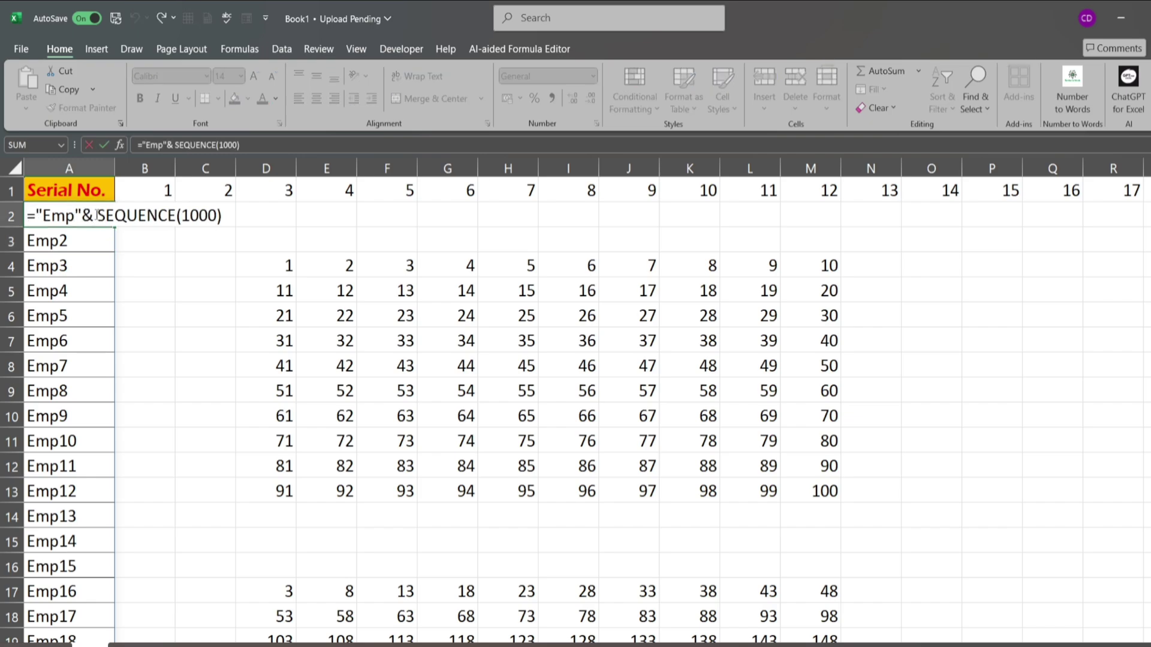
text(text)
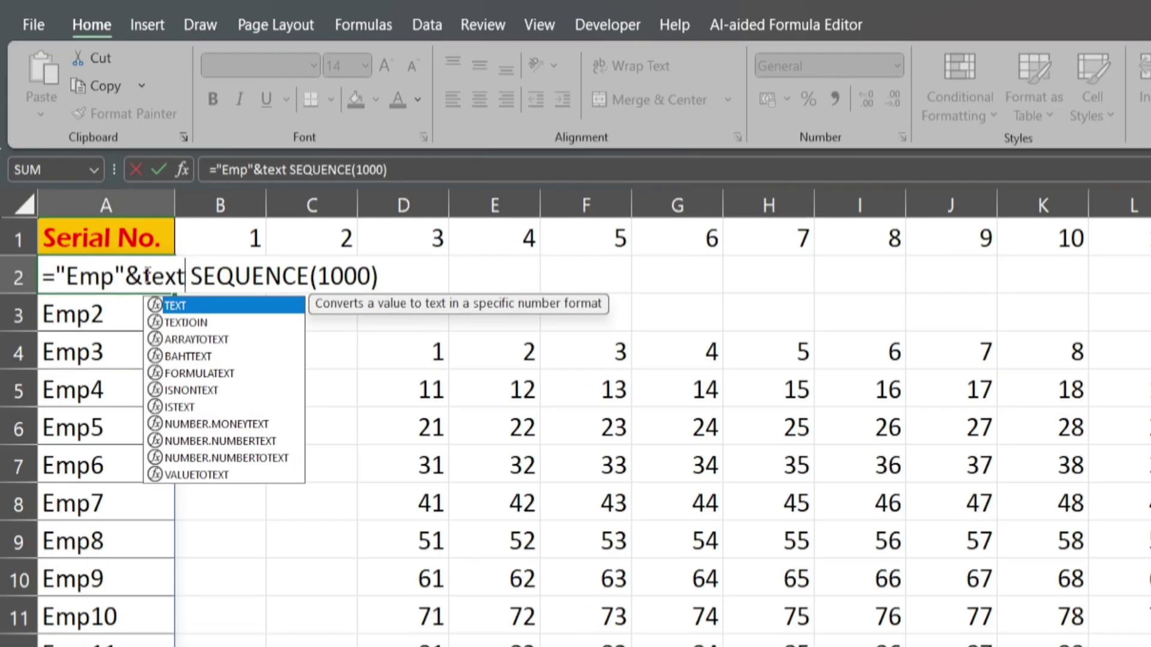
key(Tab)
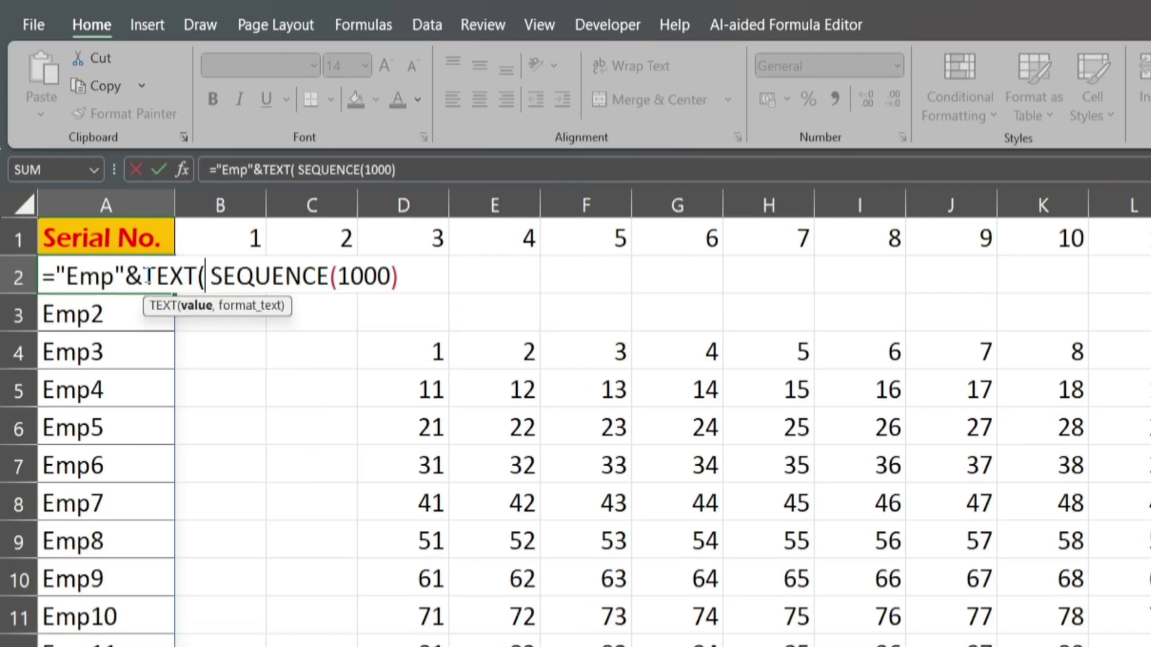
click(377, 277)
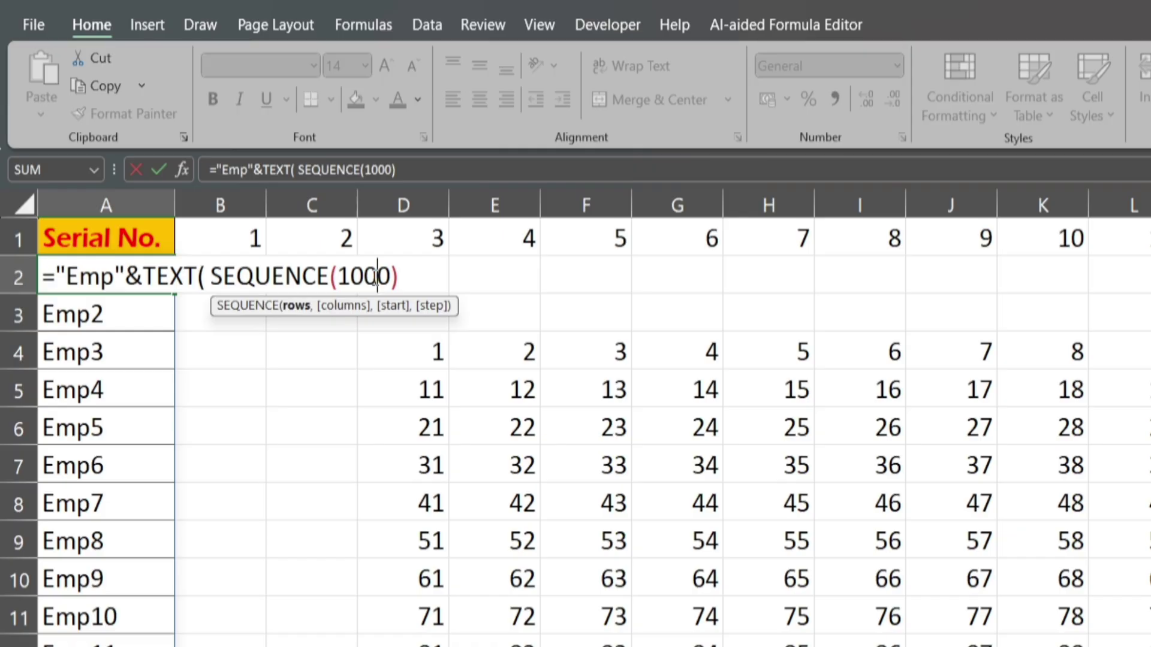
click(410, 276)
text(,)
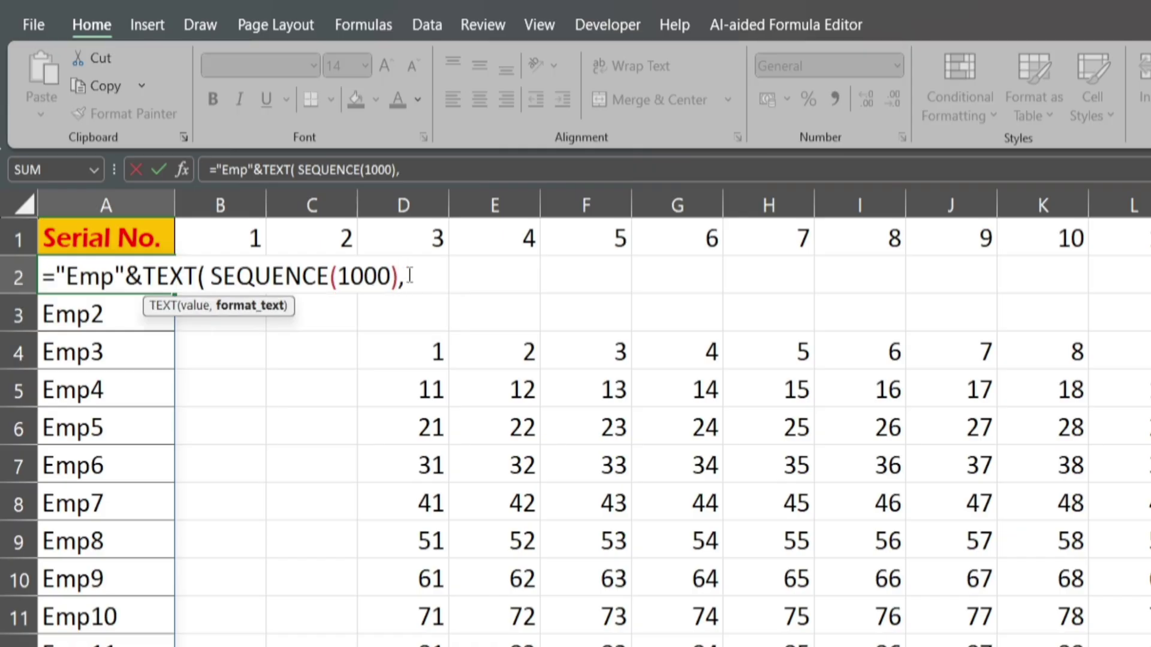
text(000)
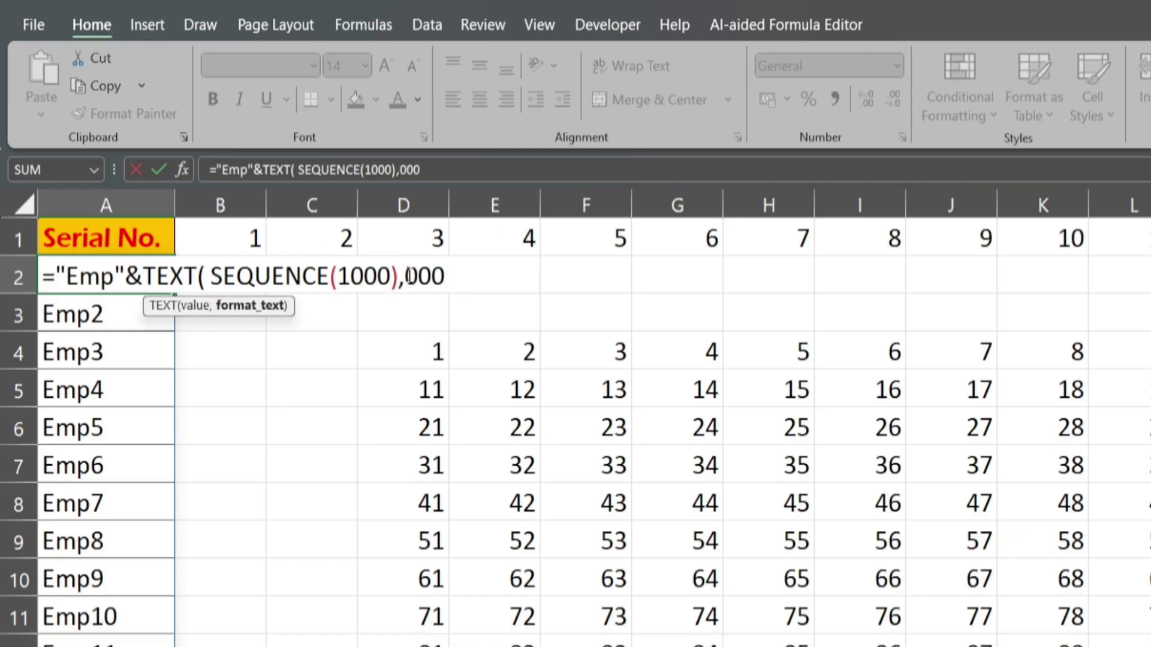
text(0)
click(409, 276)
text(")
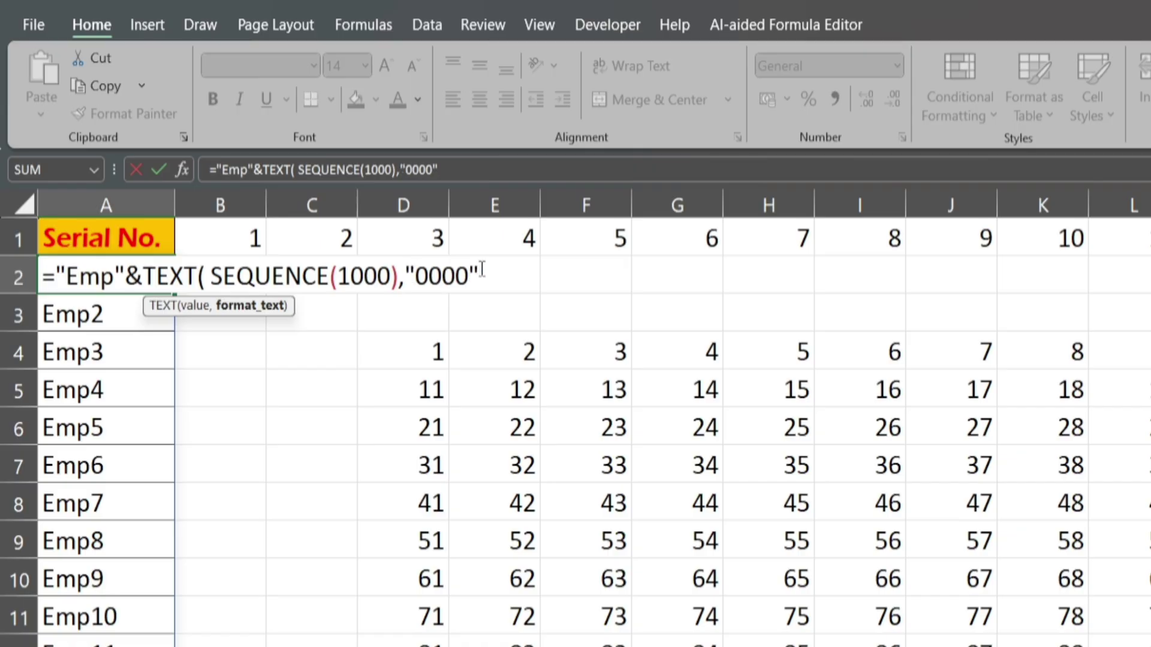
text())
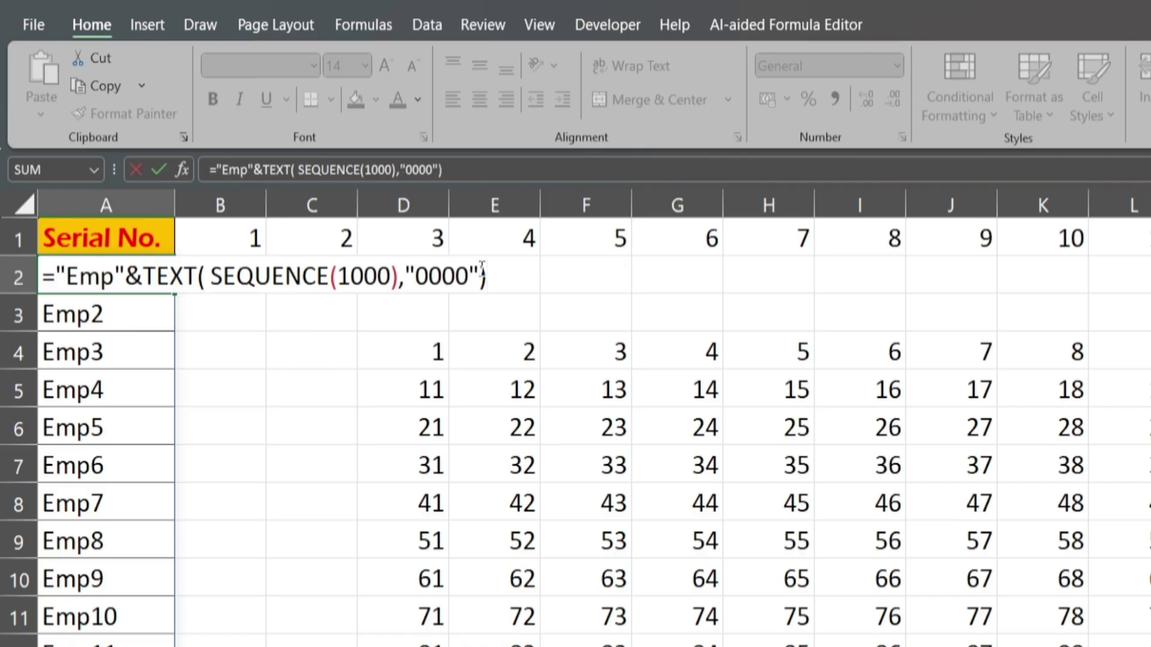
key(Return)
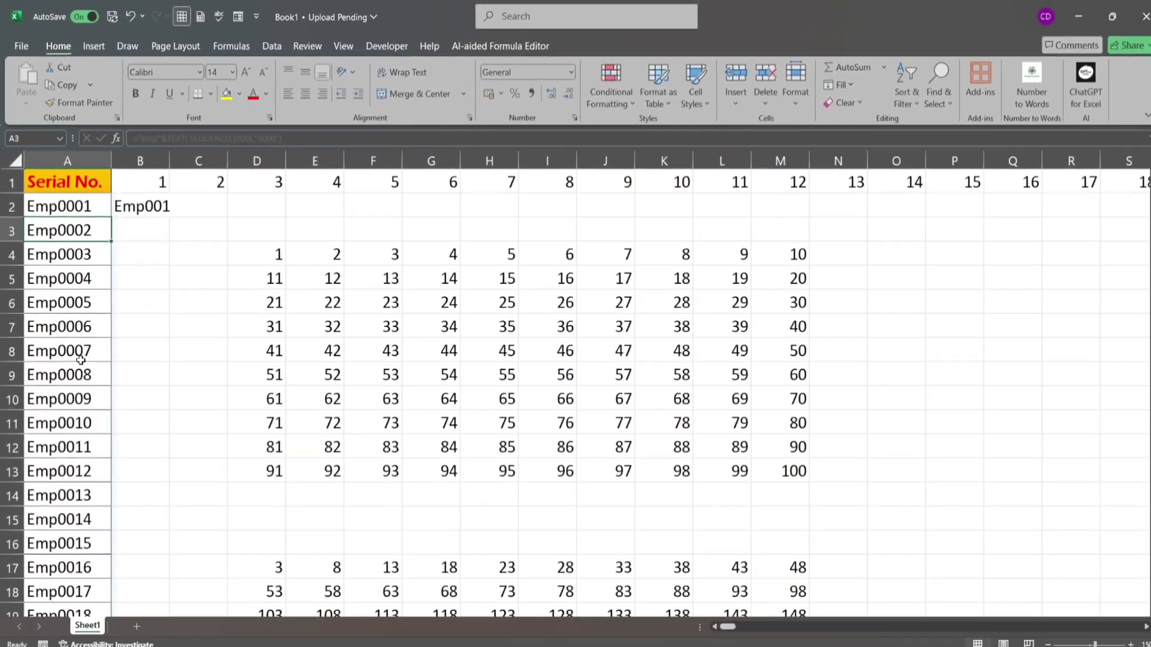
scroll(96, 404, down, 11)
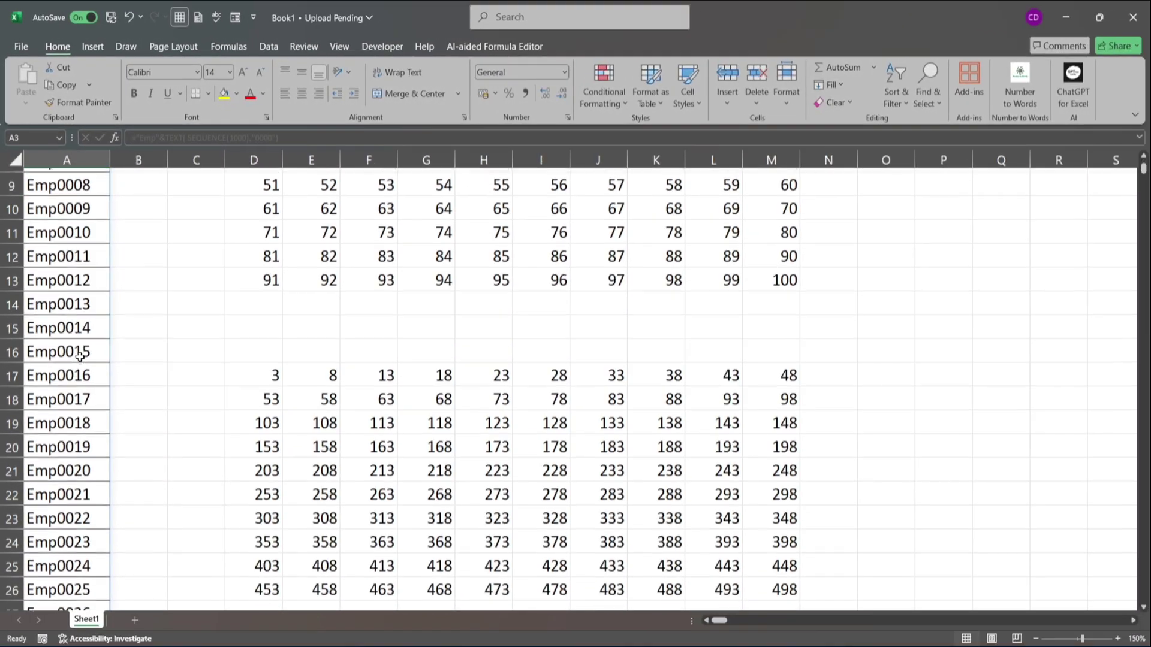
scroll(79, 357, down, 20)
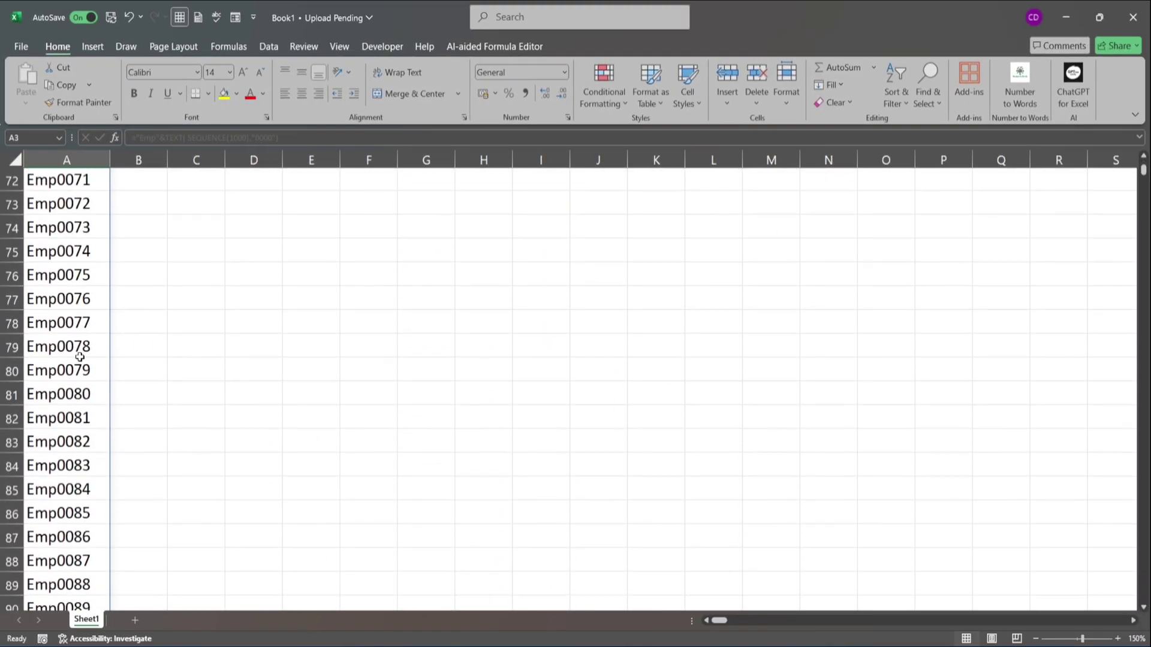
scroll(80, 357, up, 20)
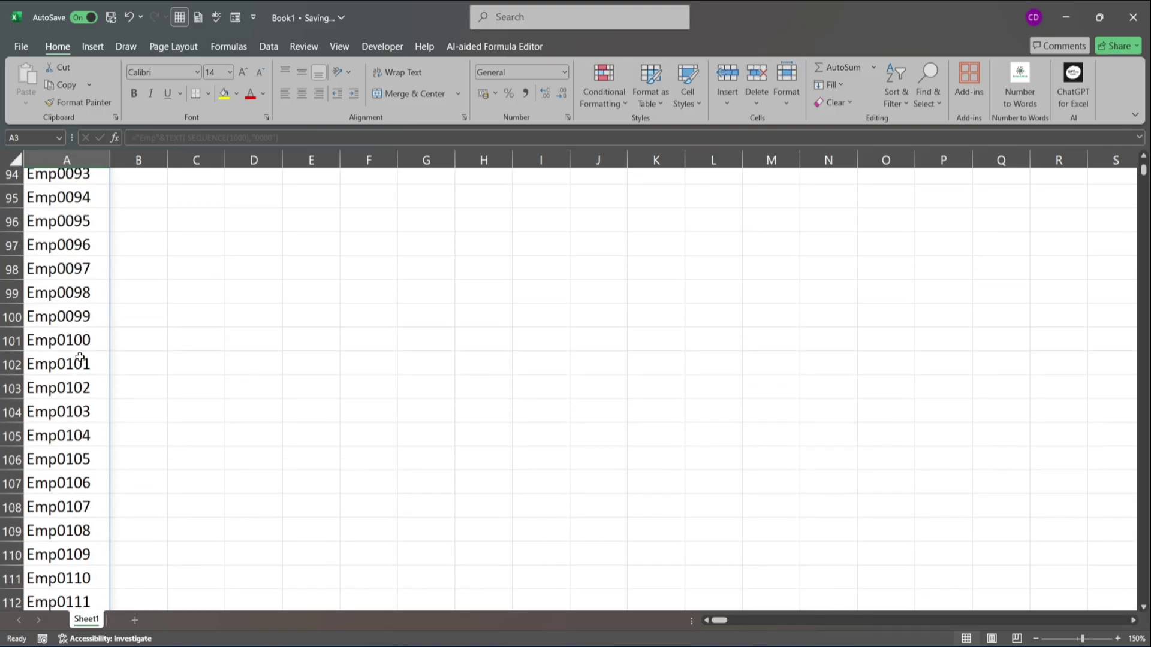